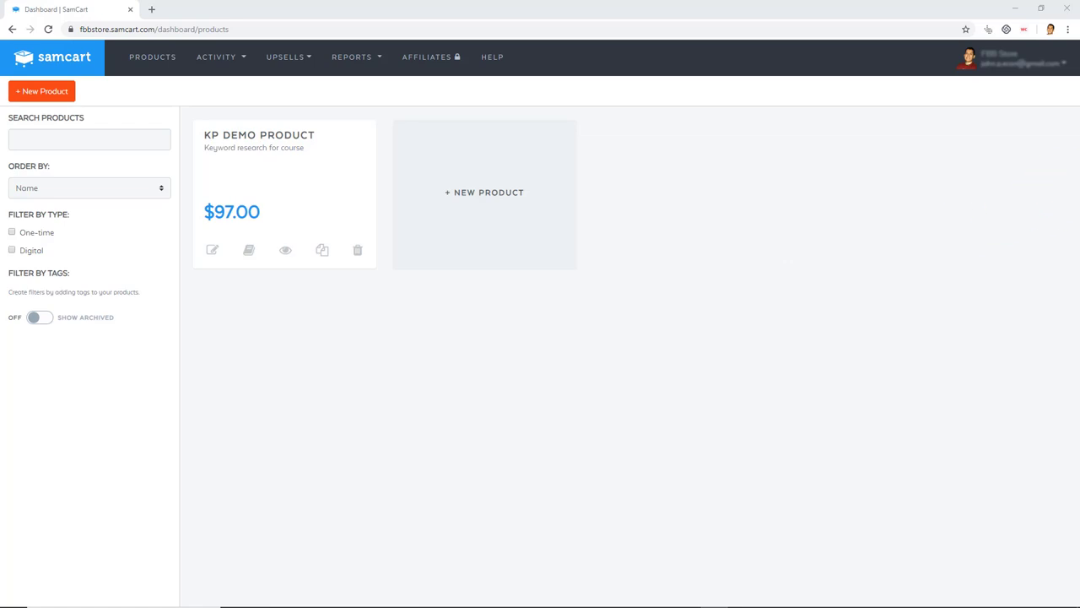
Step: Drag the SamCart review article window over the products dashboard into full view
left_click_drag(1079, 51, 675, 9)
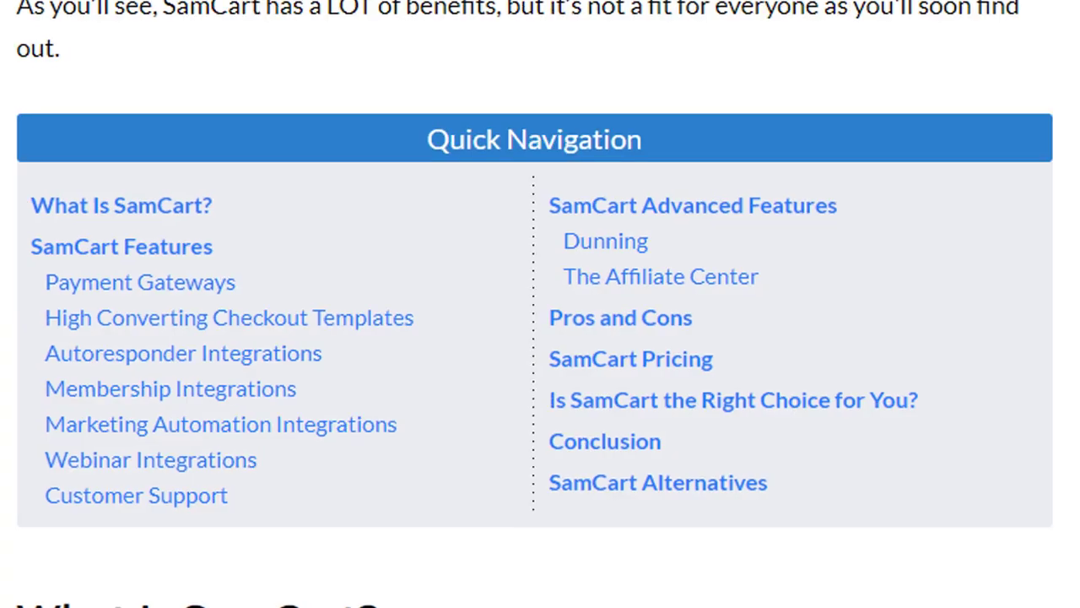
Step: Scroll down through the SamCart review article
scroll(582, 4, "down", 2)
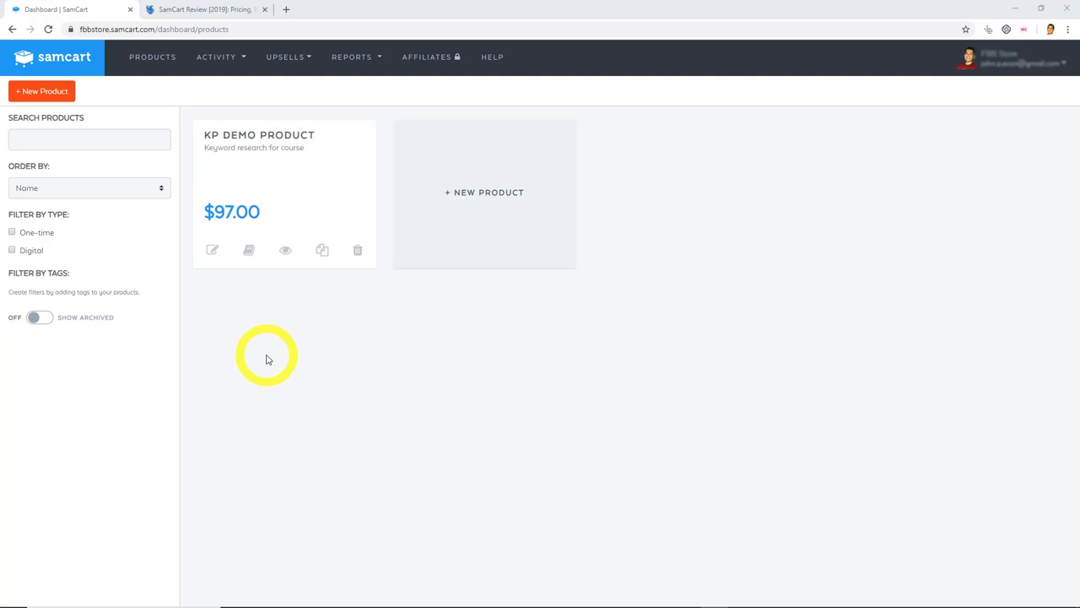
Step: Edit KP Demo Product and highlight the store name and kp-demo slug in its URL
left_click(214, 250)
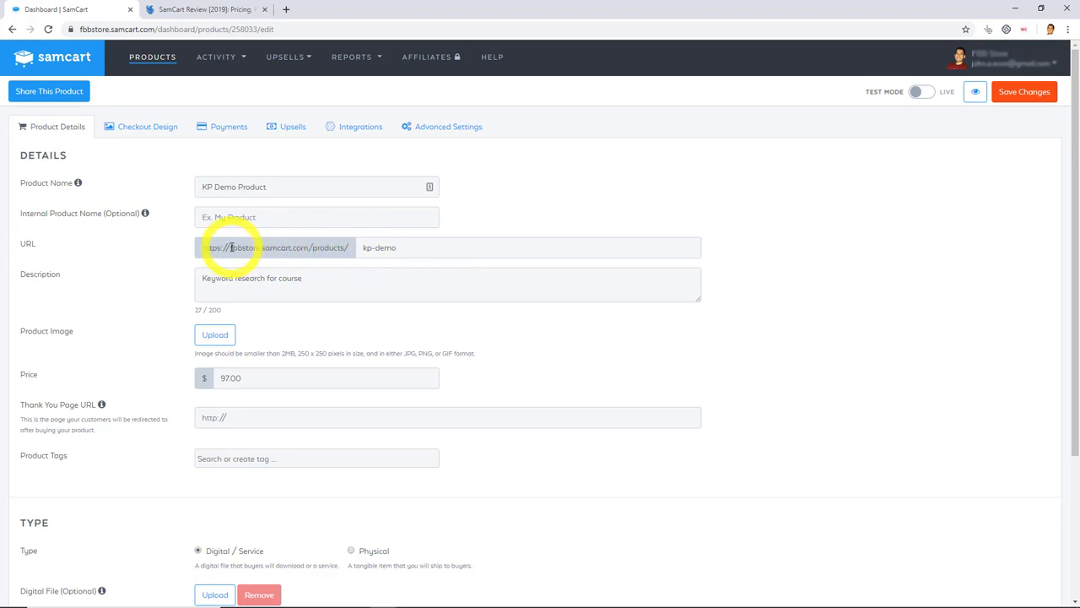
left_click_drag(231, 247, 263, 246)
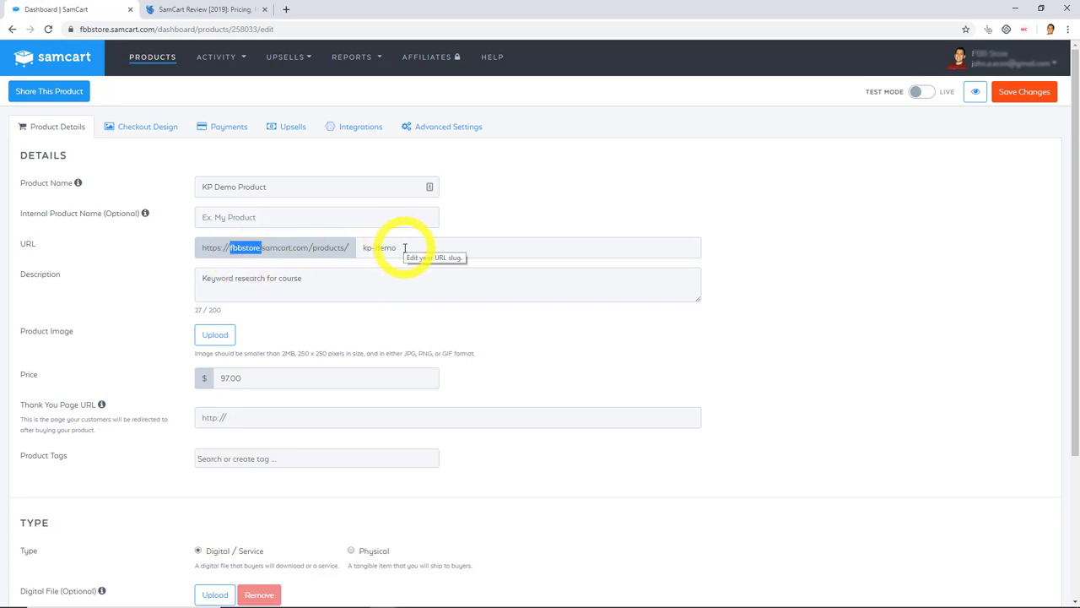
left_click_drag(404, 247, 367, 251)
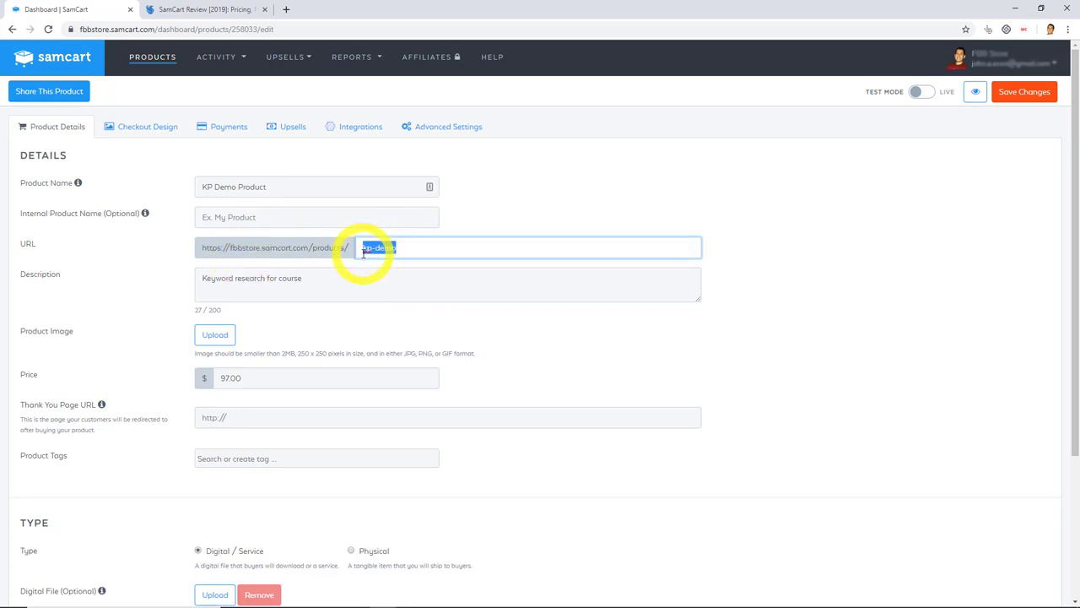
left_click(158, 298)
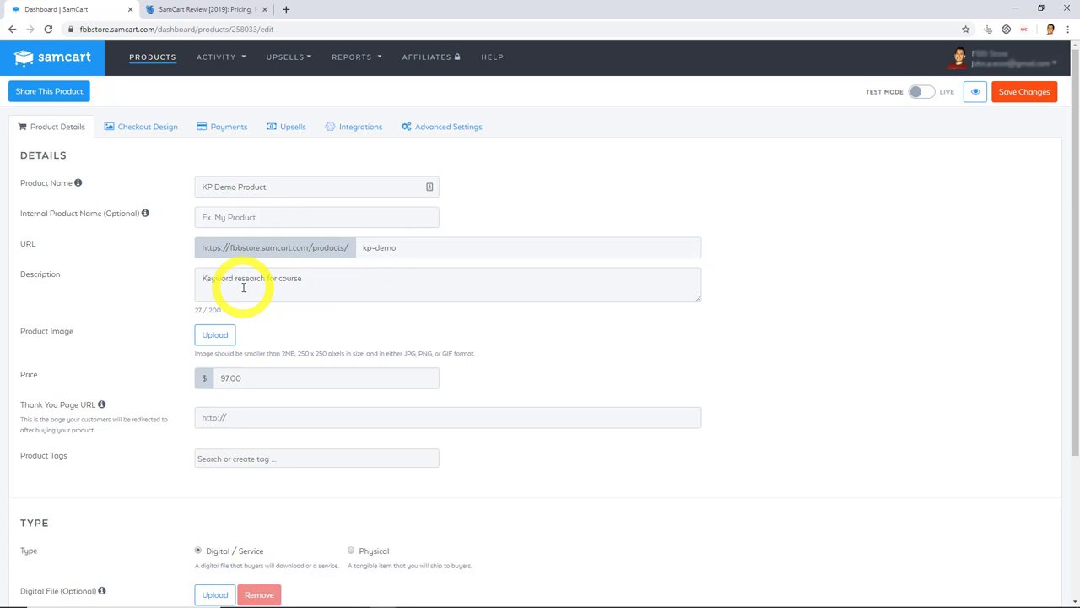
scroll(260, 284, "down", 1)
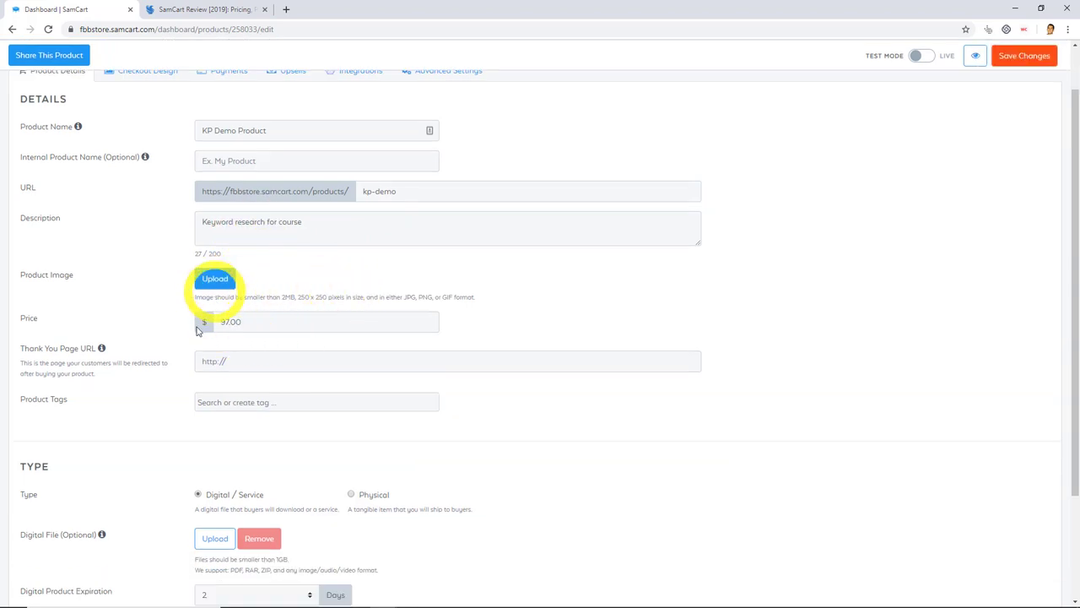
scroll(192, 330, "down", 1)
scroll(188, 321, "down", 1)
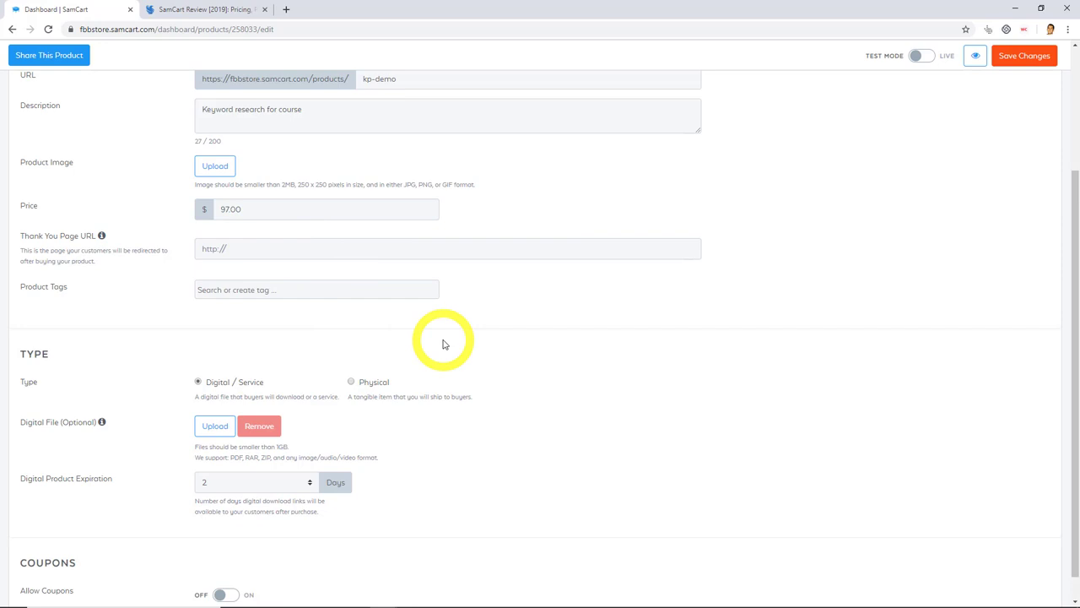
scroll(441, 338, "down", 1)
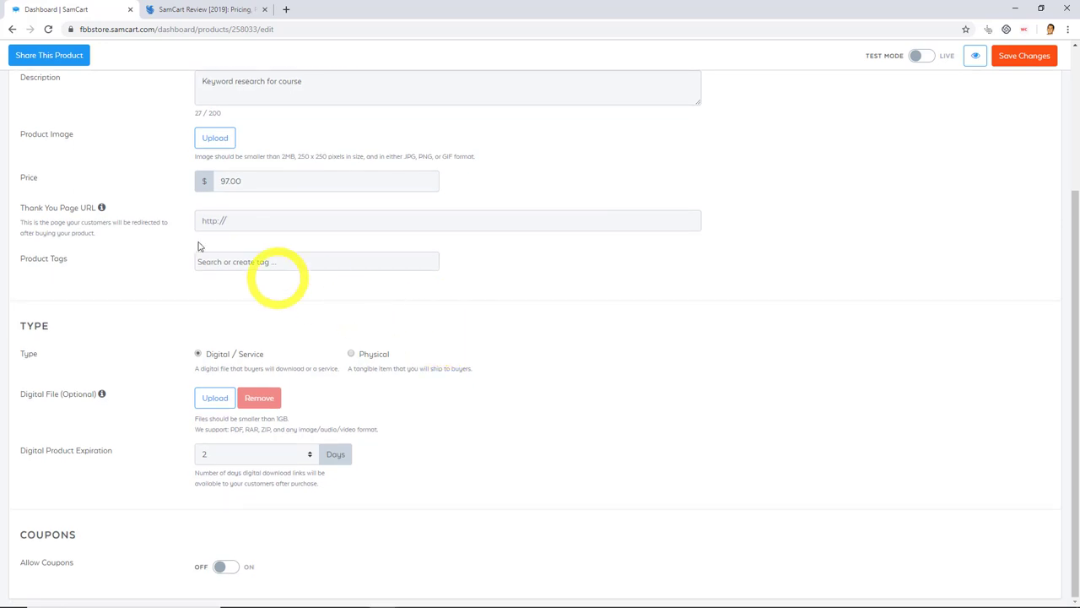
left_click(352, 356)
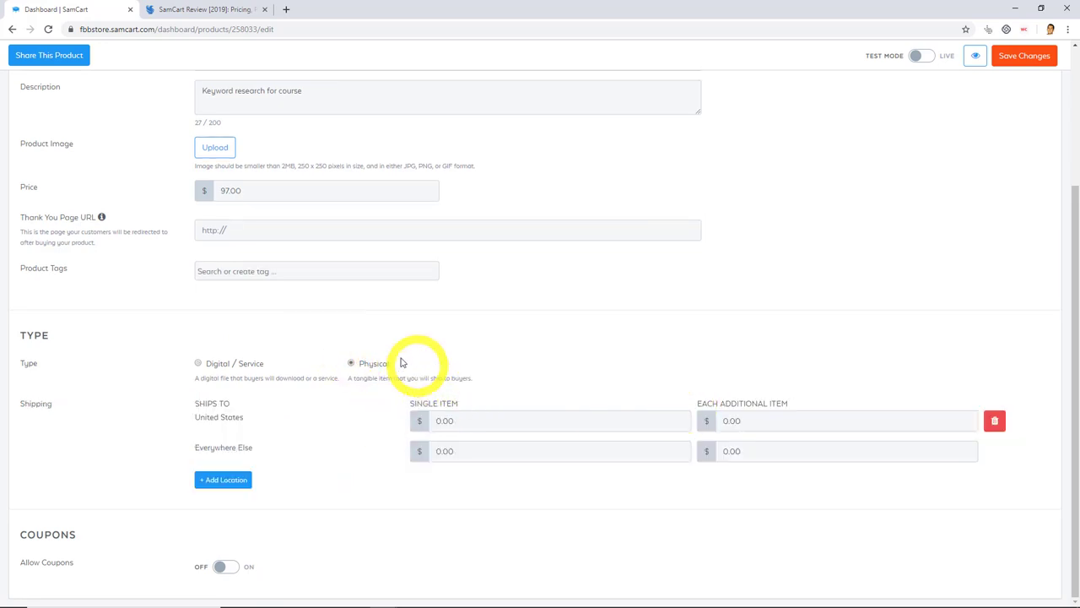
left_click(200, 363)
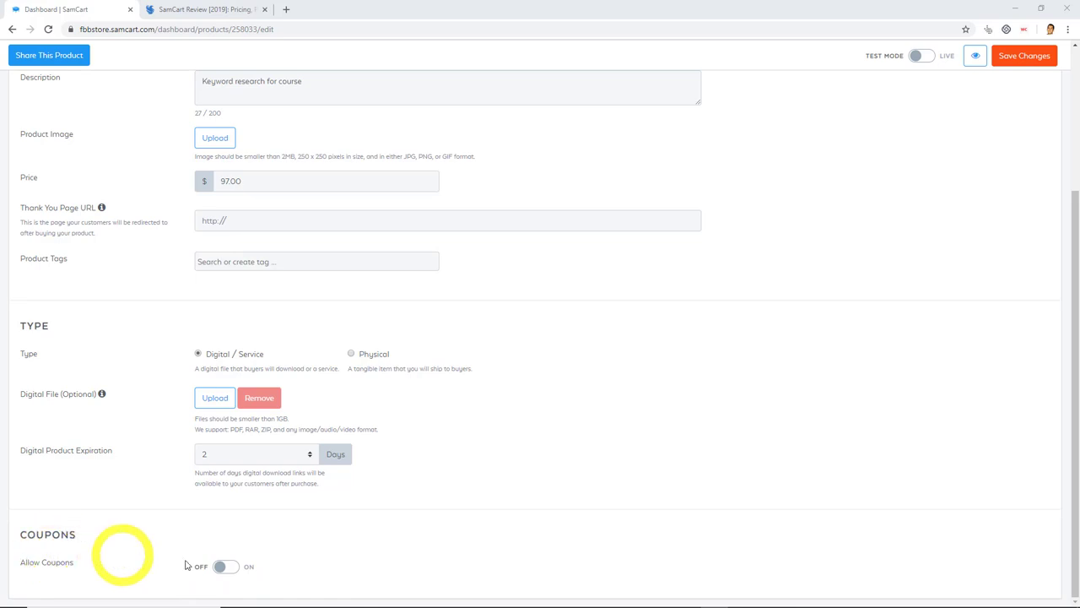
Step: Enable Allow Coupons, draft a summer2019 Apply Once coupon, then cancel it
left_click(220, 568)
scroll(307, 526, "down", 1)
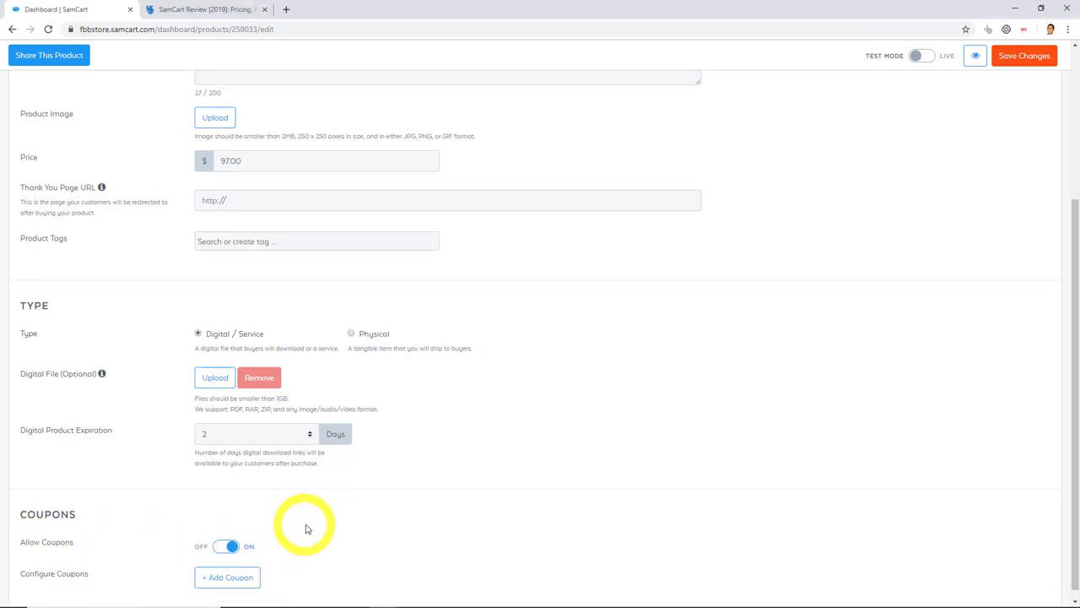
left_click(237, 568)
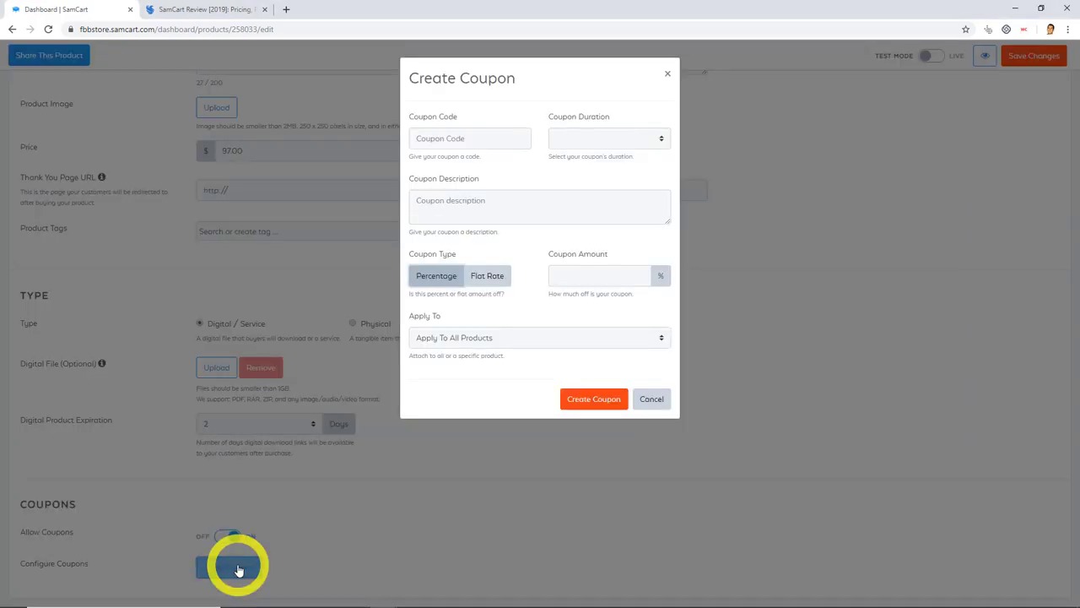
left_click(468, 139)
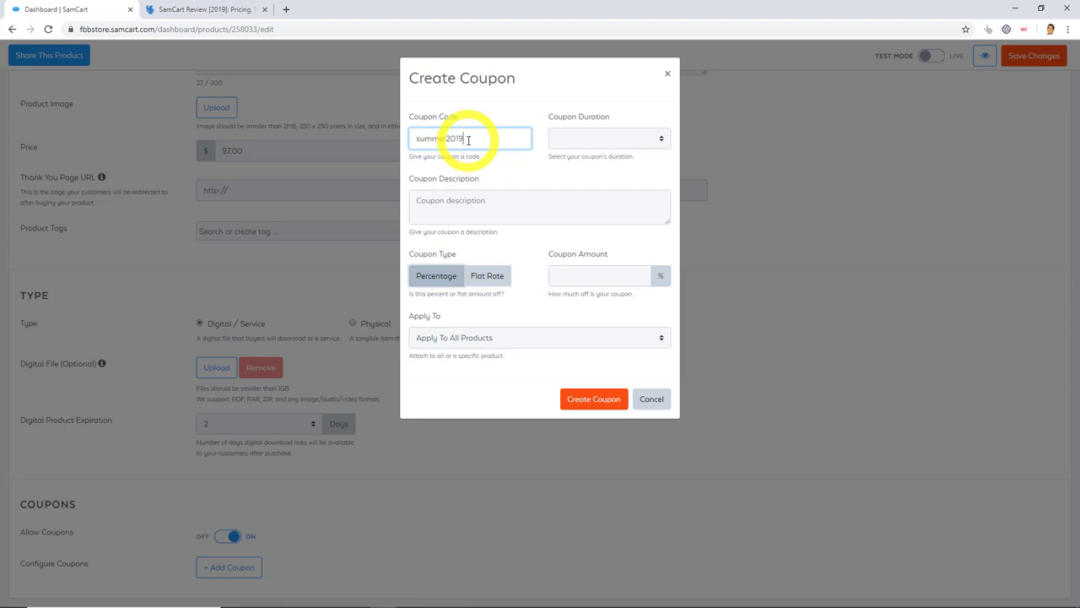
left_click(608, 140)
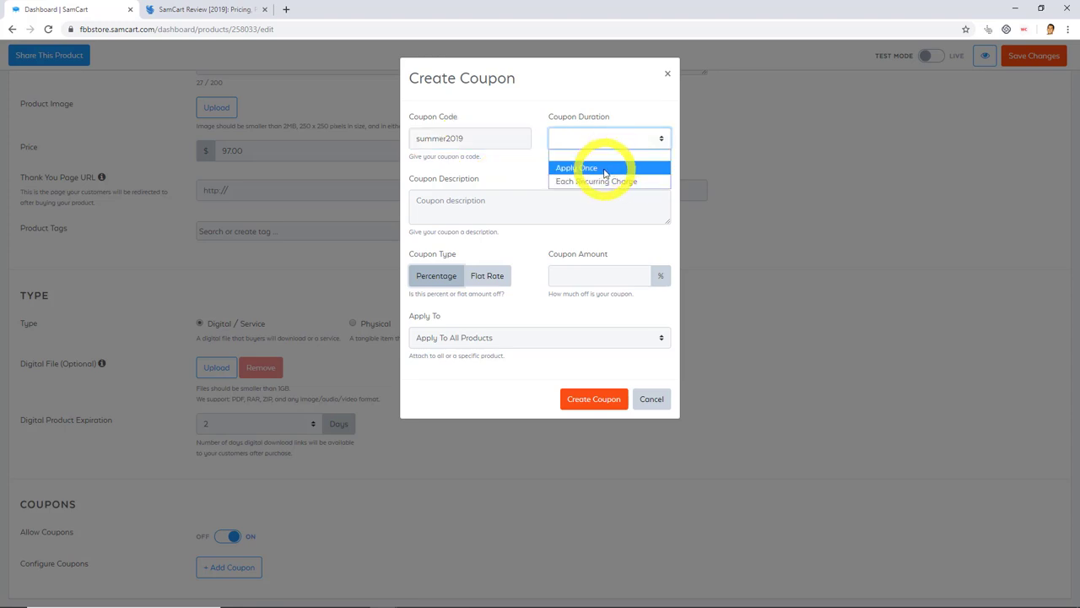
left_click(571, 169)
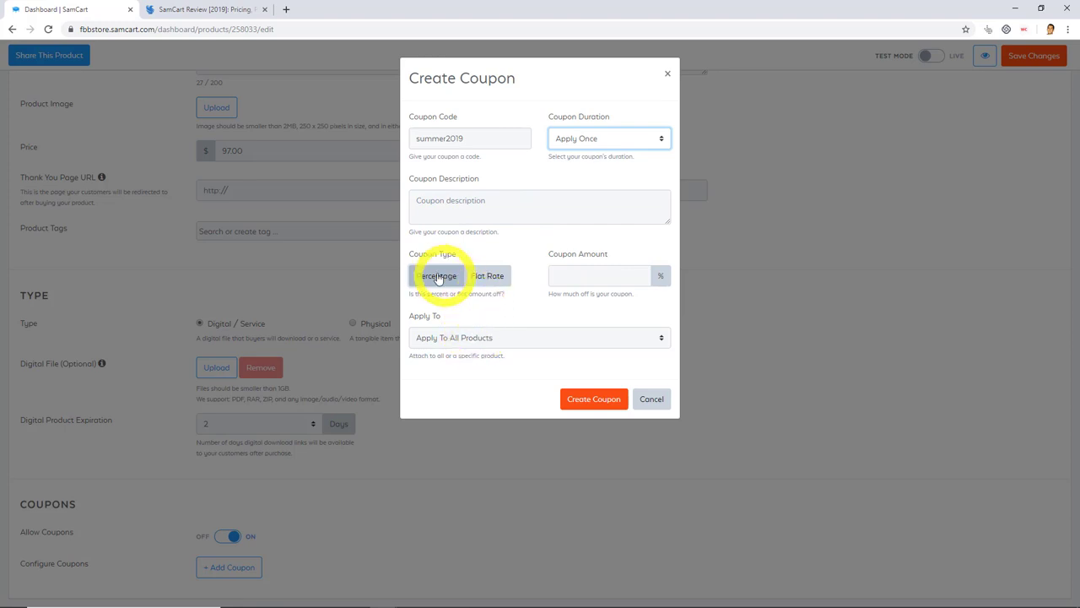
left_click(651, 397)
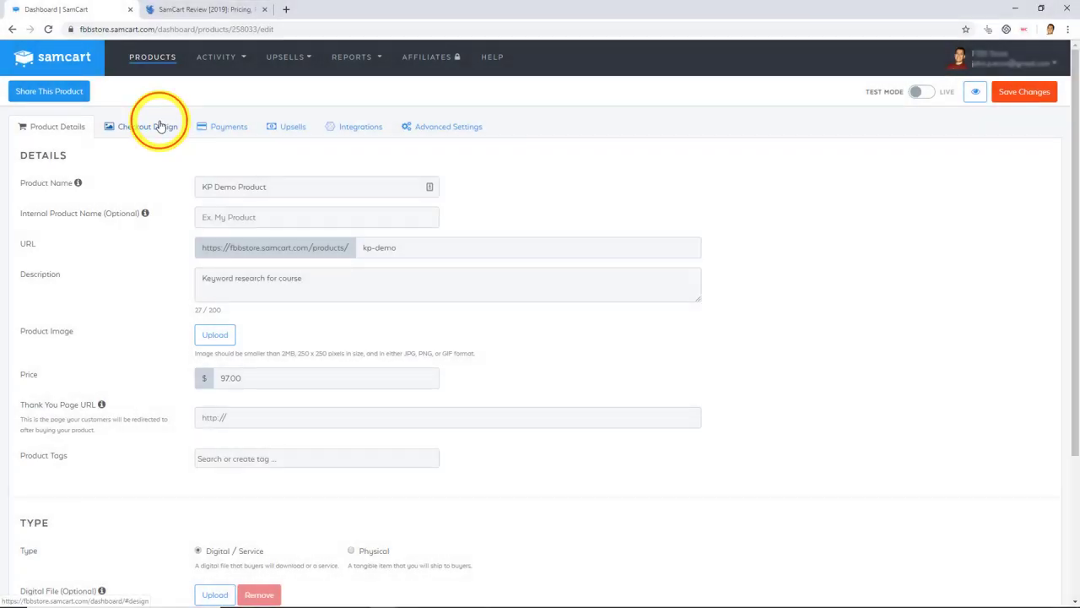
Step: Browse the premade templates in KP Demo Product's Checkout Design library
left_click(152, 125)
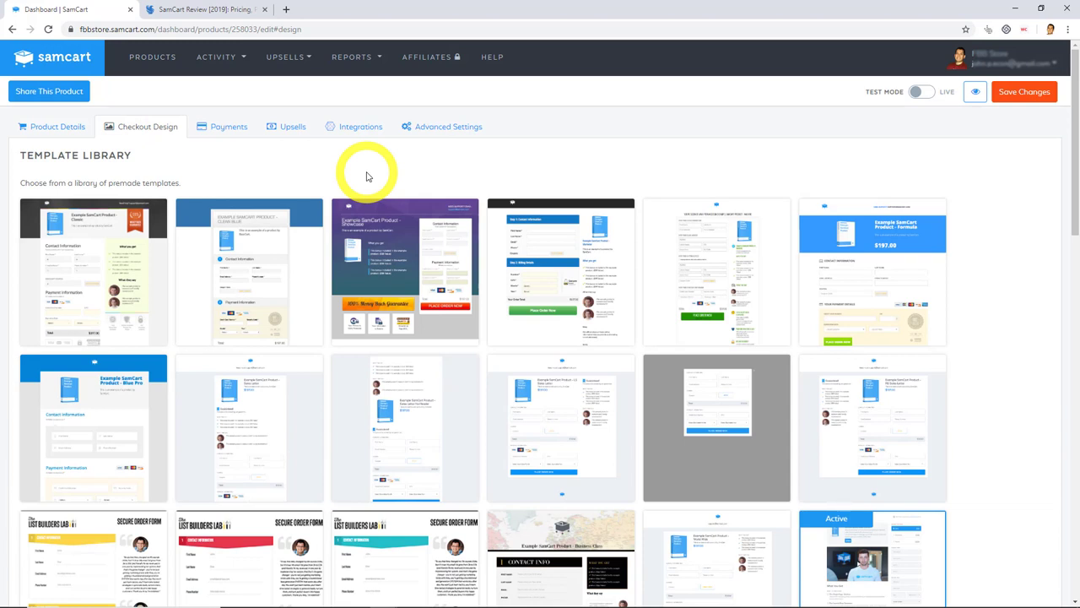
scroll(976, 455, "down", 2)
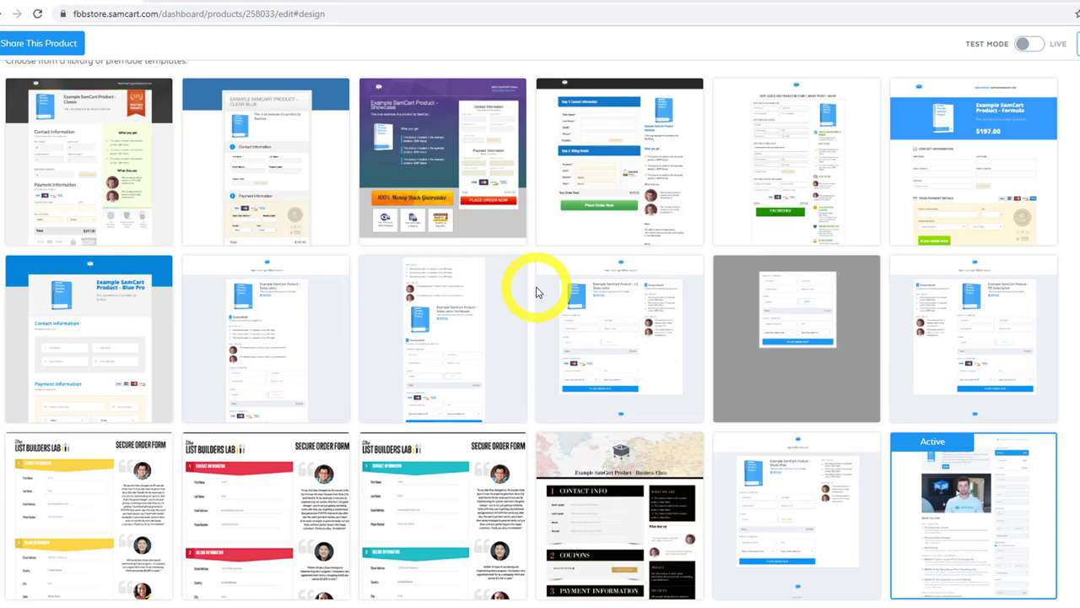
scroll(536, 295, "up", 1)
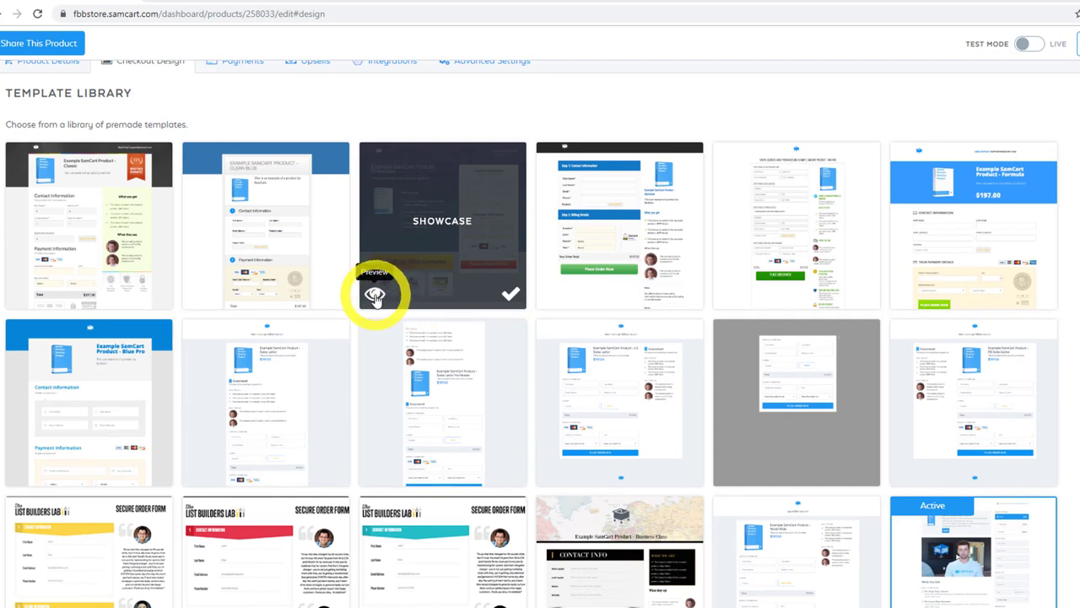
left_click(374, 295)
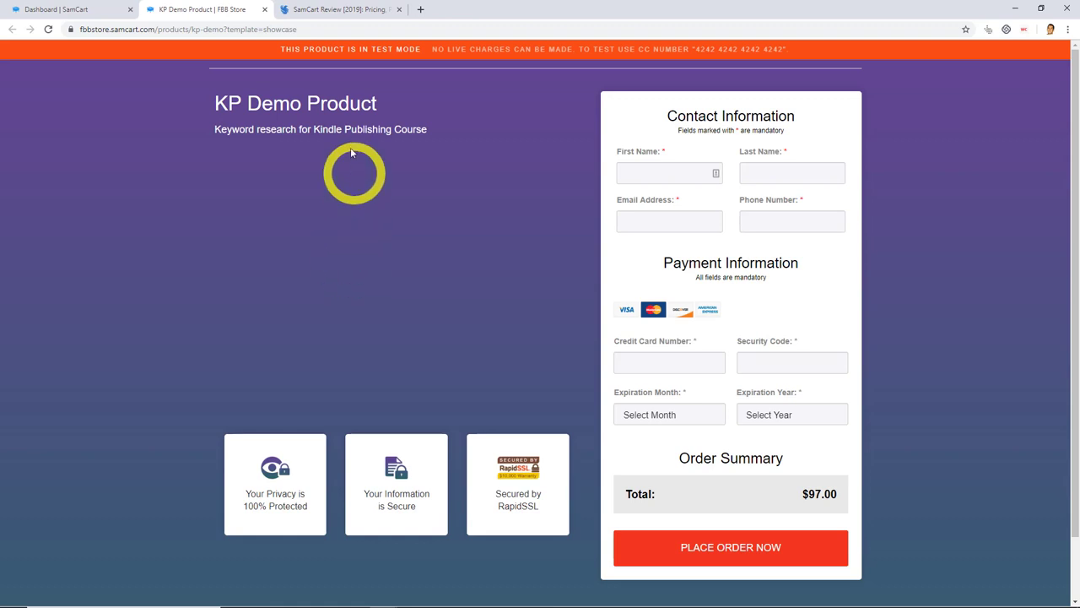
scroll(834, 361, "down", 2)
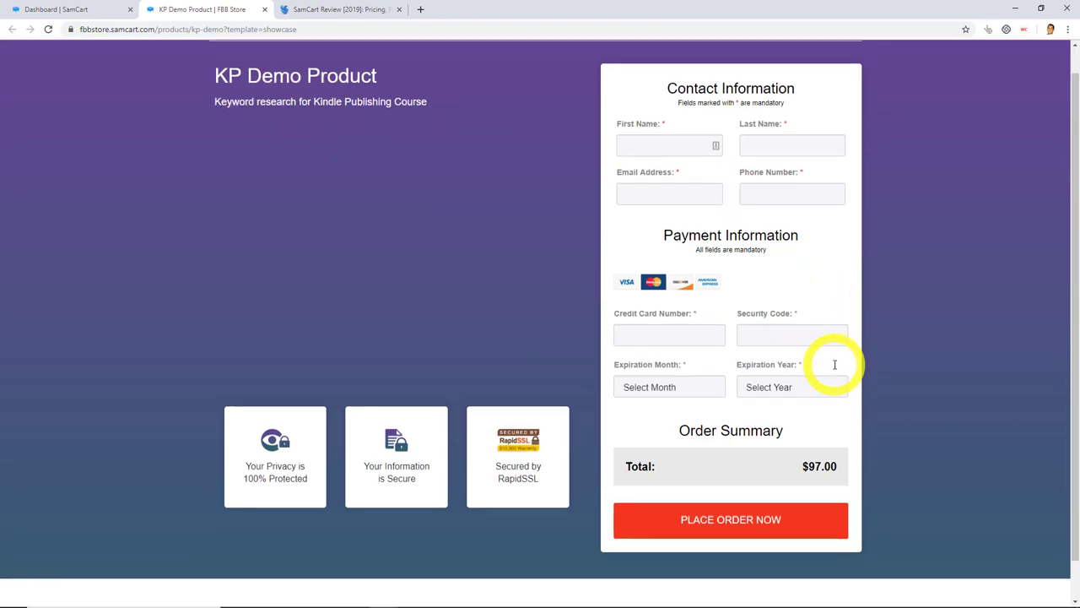
scroll(838, 374, "up", 1)
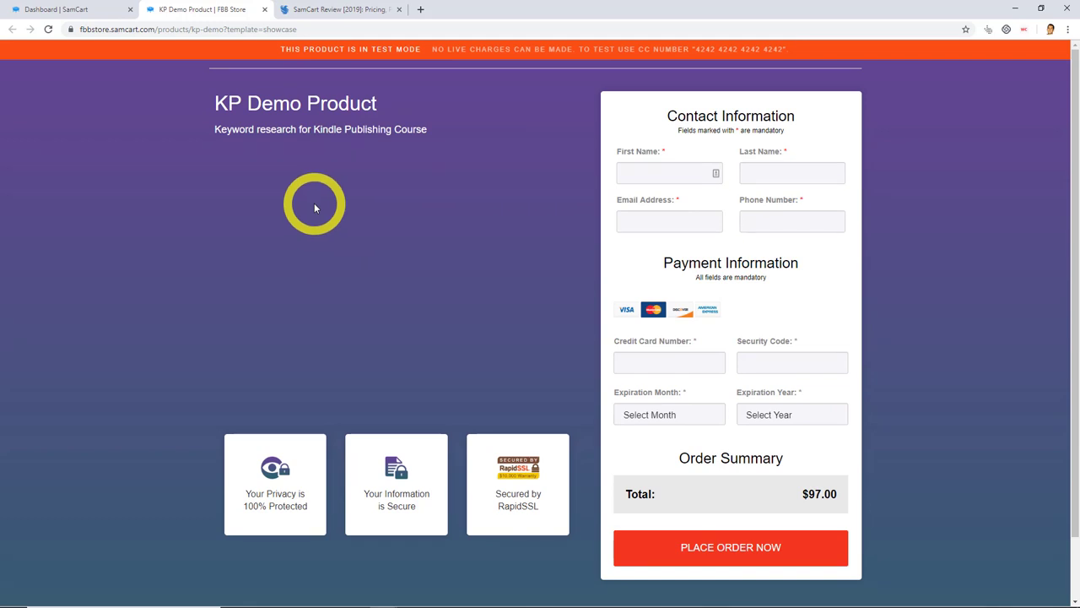
left_click(91, 9)
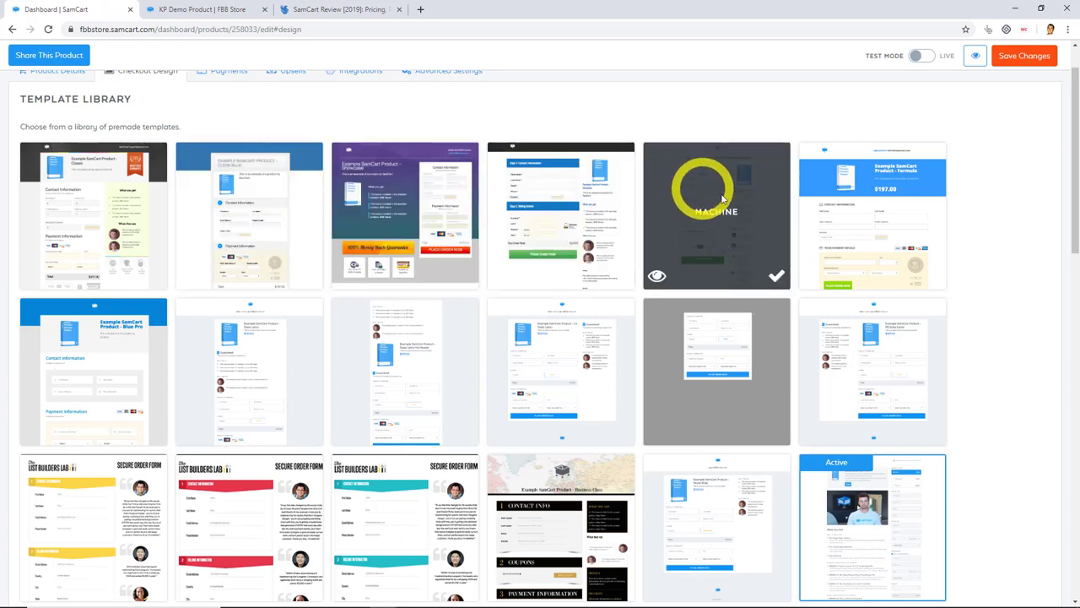
scroll(966, 397, "down", 2)
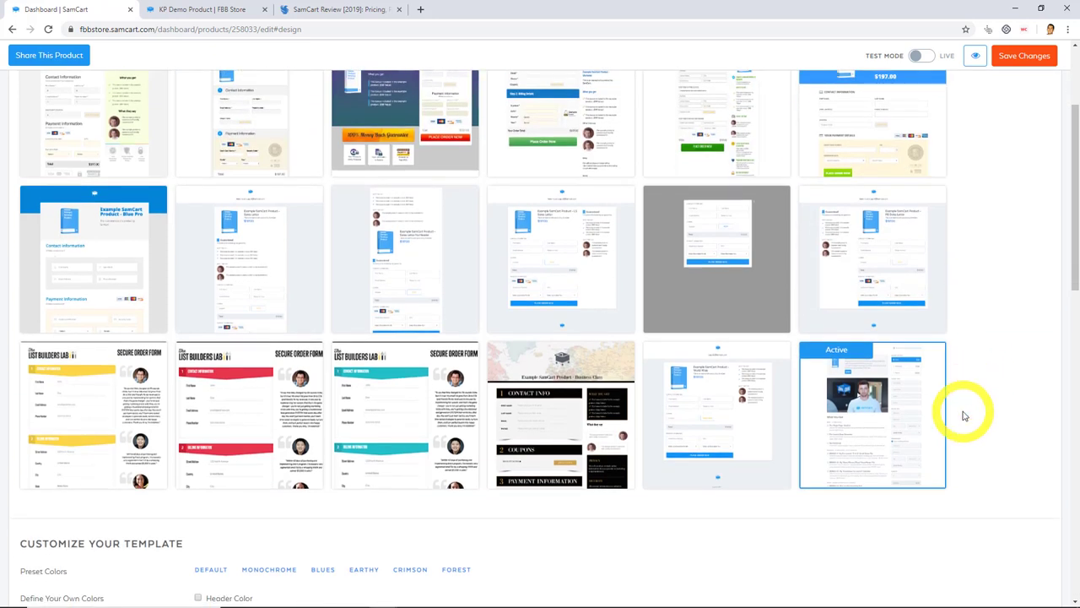
left_click(816, 479)
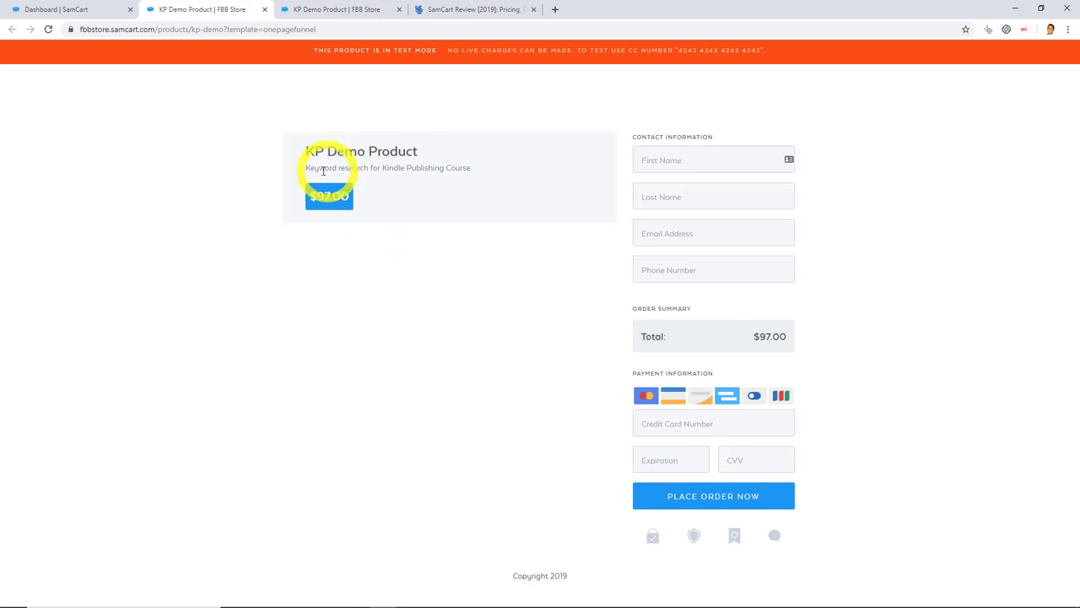
left_click(264, 9)
left_click(264, 10)
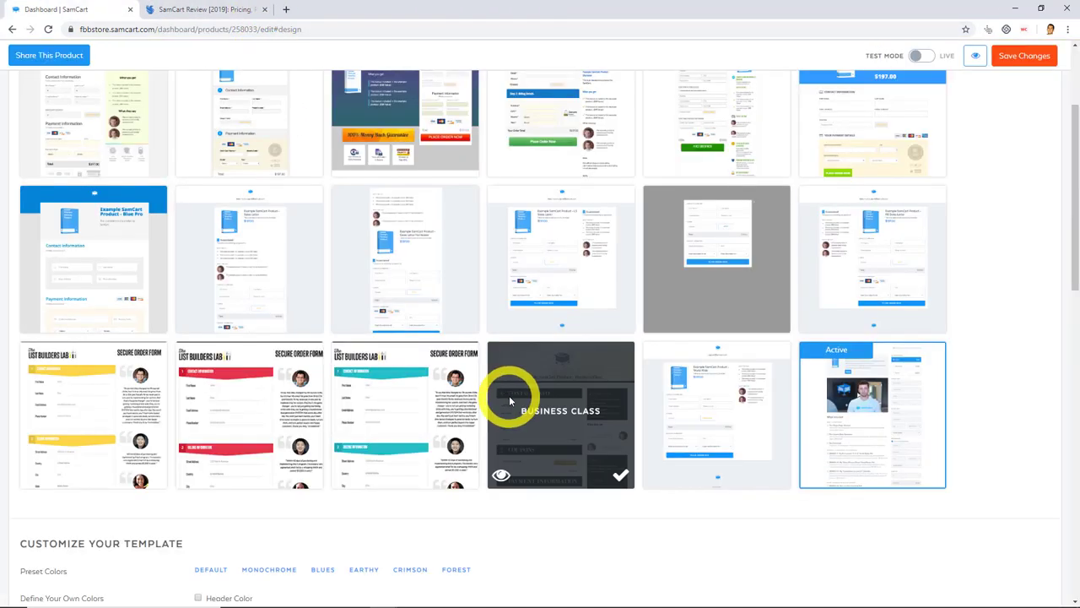
Step: Scroll back up the Checkout Design page toward the Payments tab
scroll(514, 398, "up", 3)
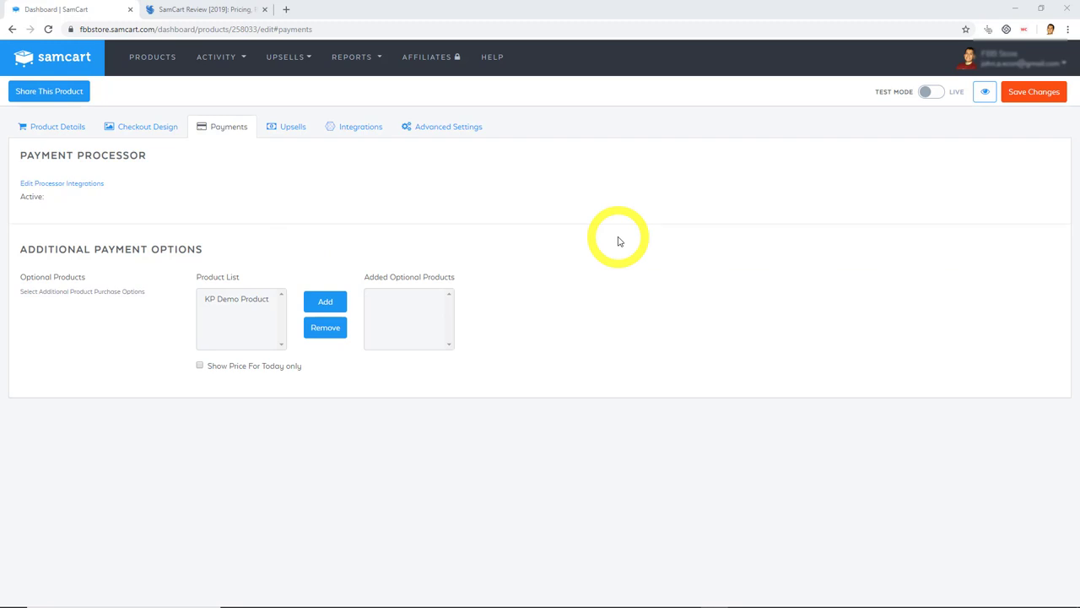
Step: Show the Upsells settings and order bump picker, then open Products in a new tab
left_click(293, 135)
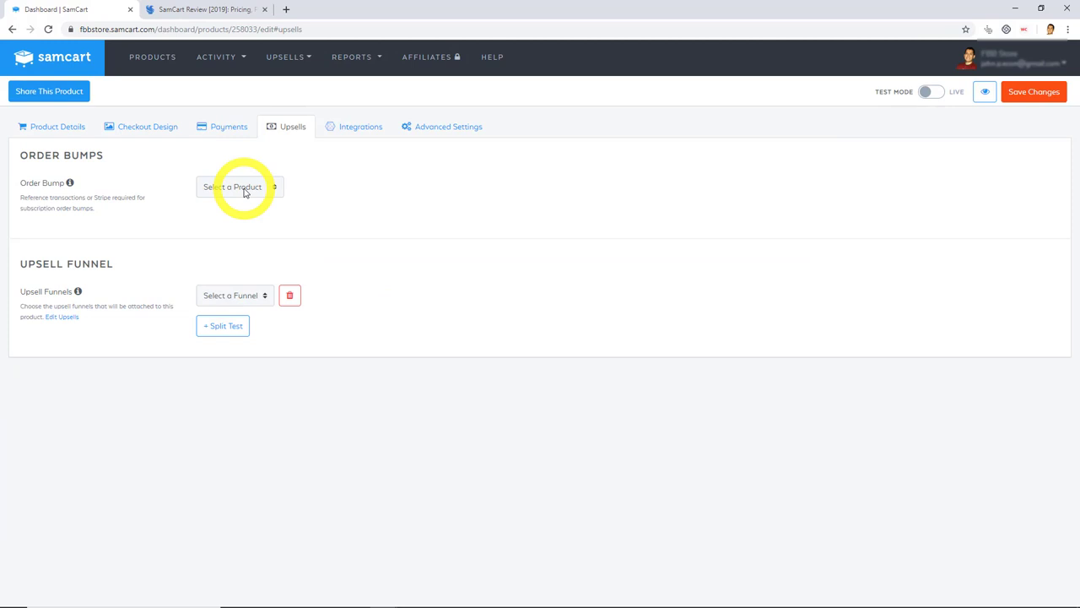
left_click(272, 194)
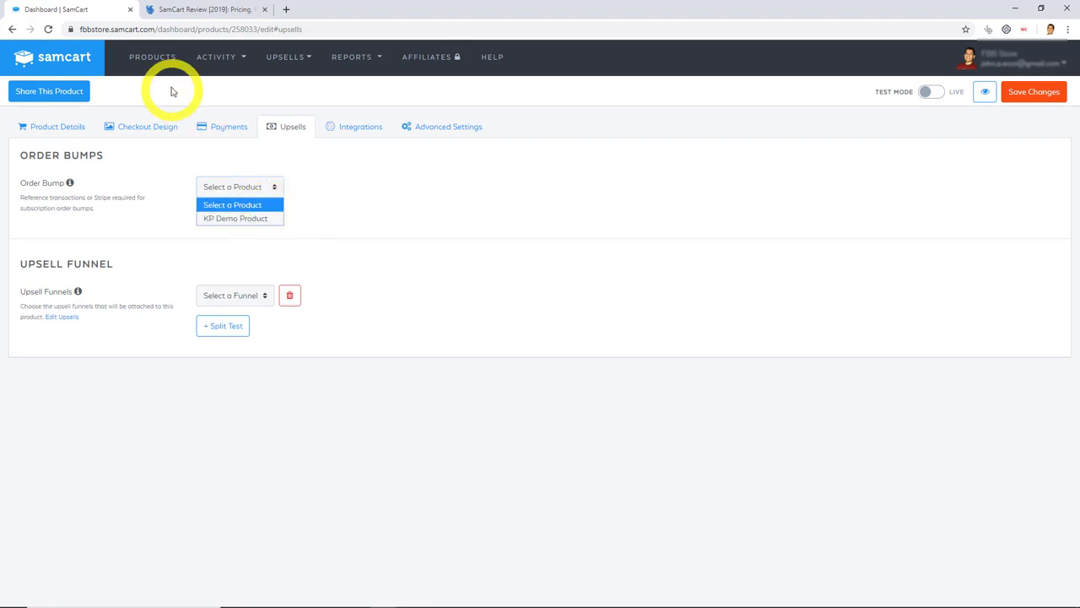
right_click(159, 65)
Step: In the new tab, create a one-time product 'Bump Offer' priced at 10
left_click(180, 67)
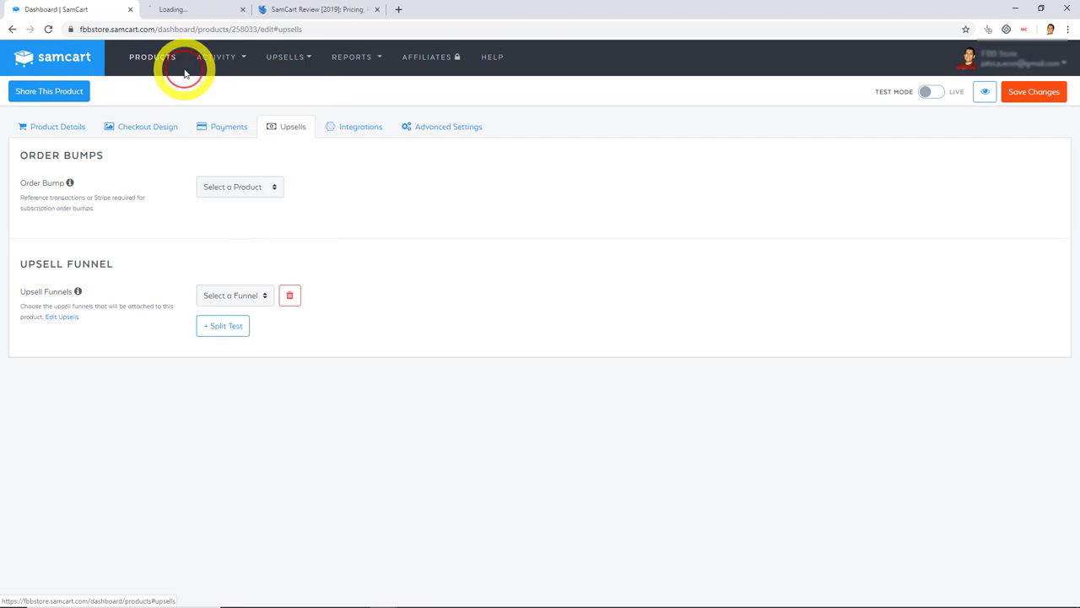
left_click(180, 8)
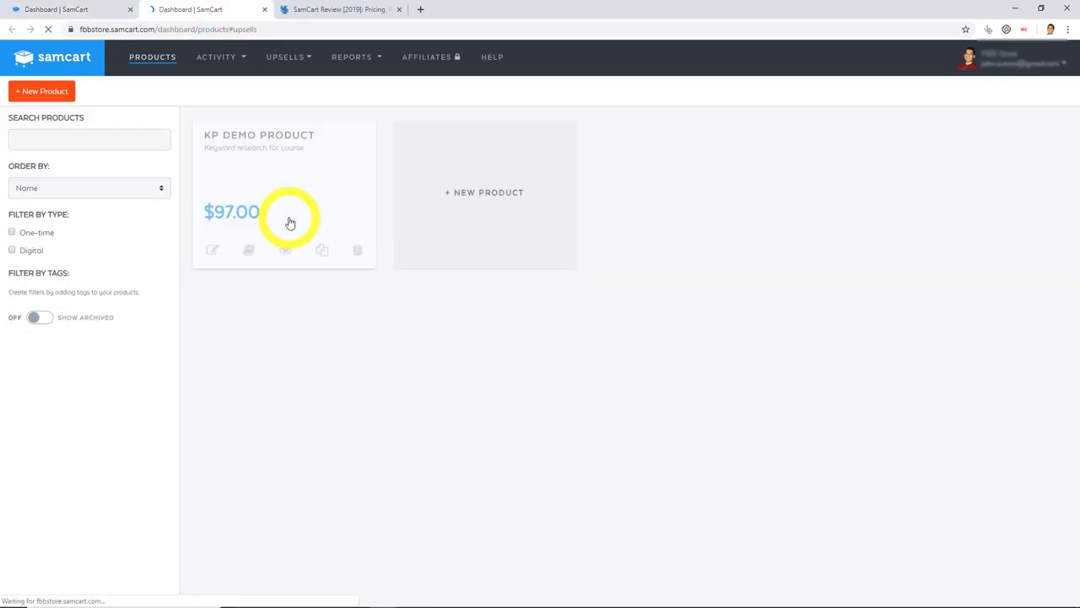
left_click(49, 91)
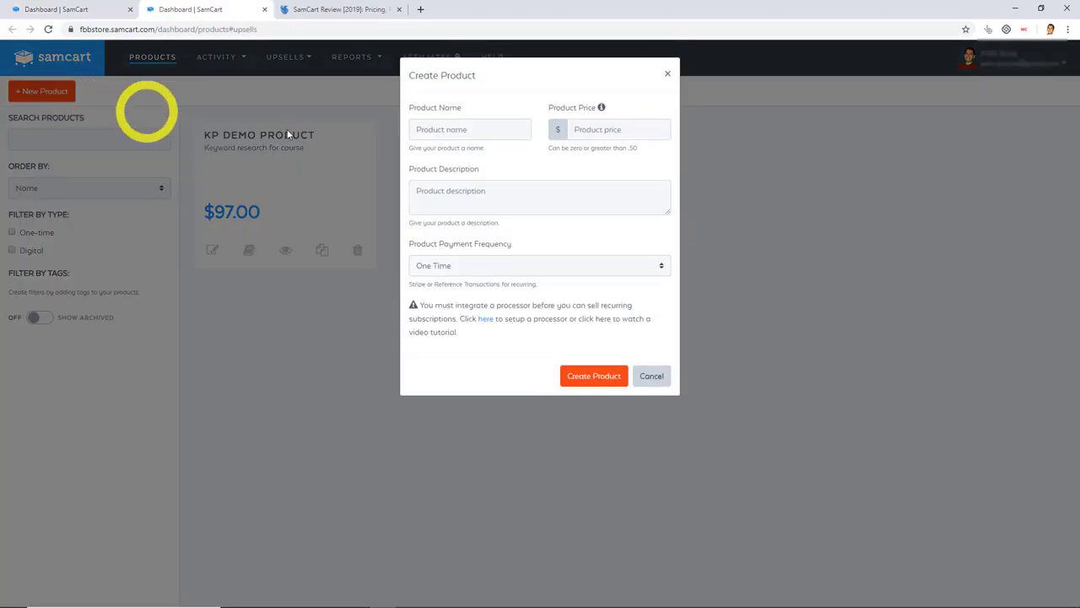
left_click(443, 131)
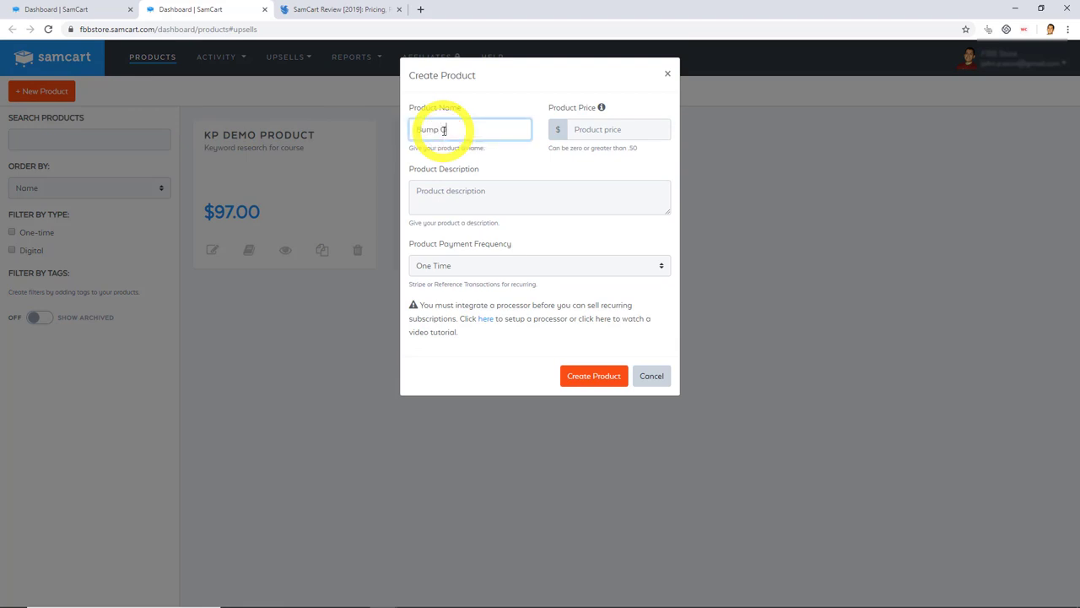
key("Tab")
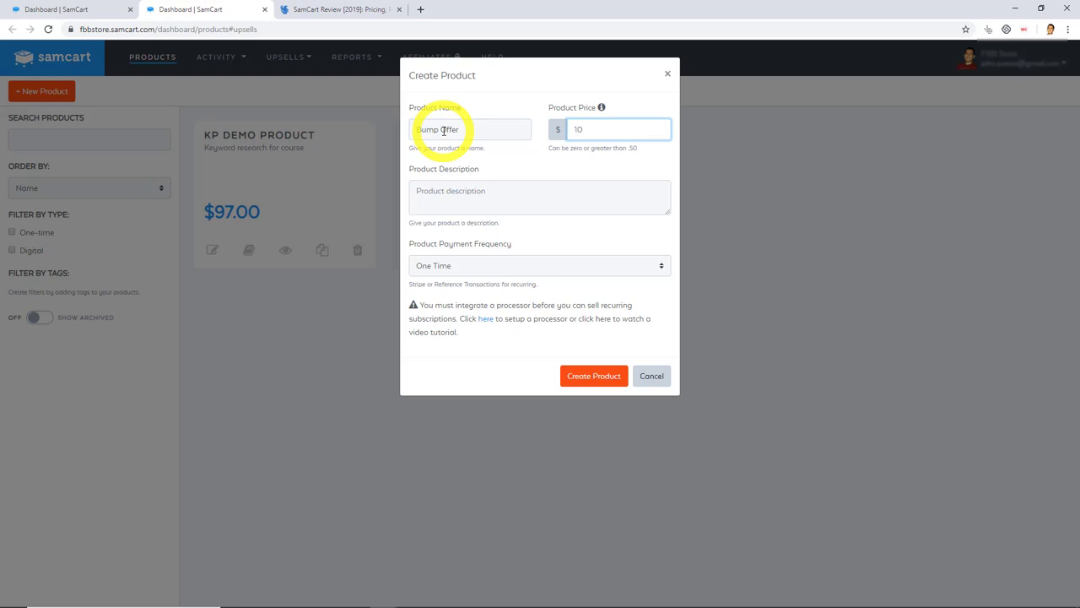
type("10")
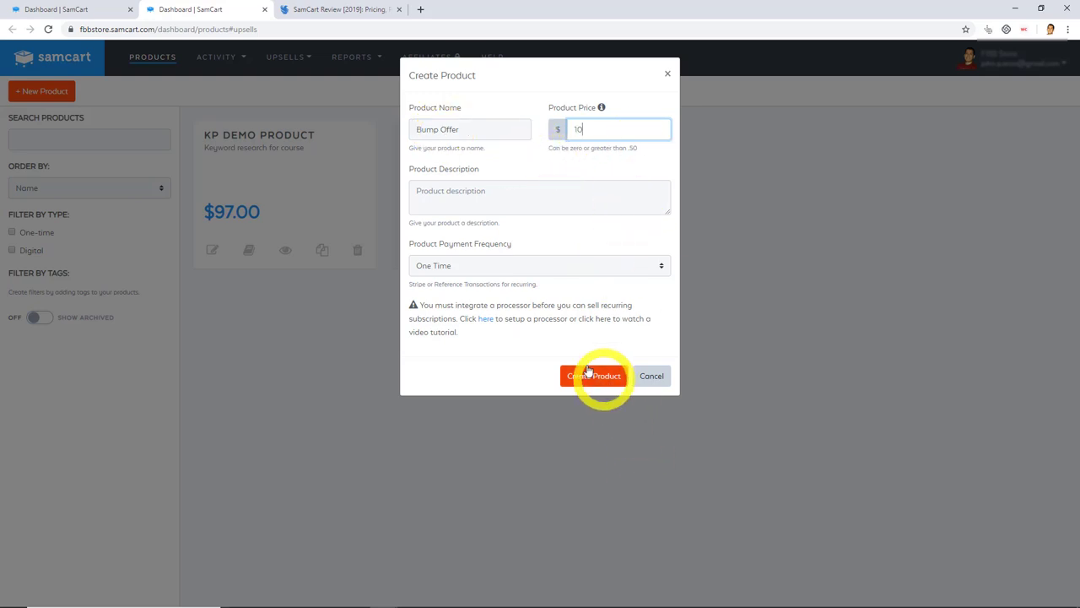
left_click(479, 266)
left_click(481, 268)
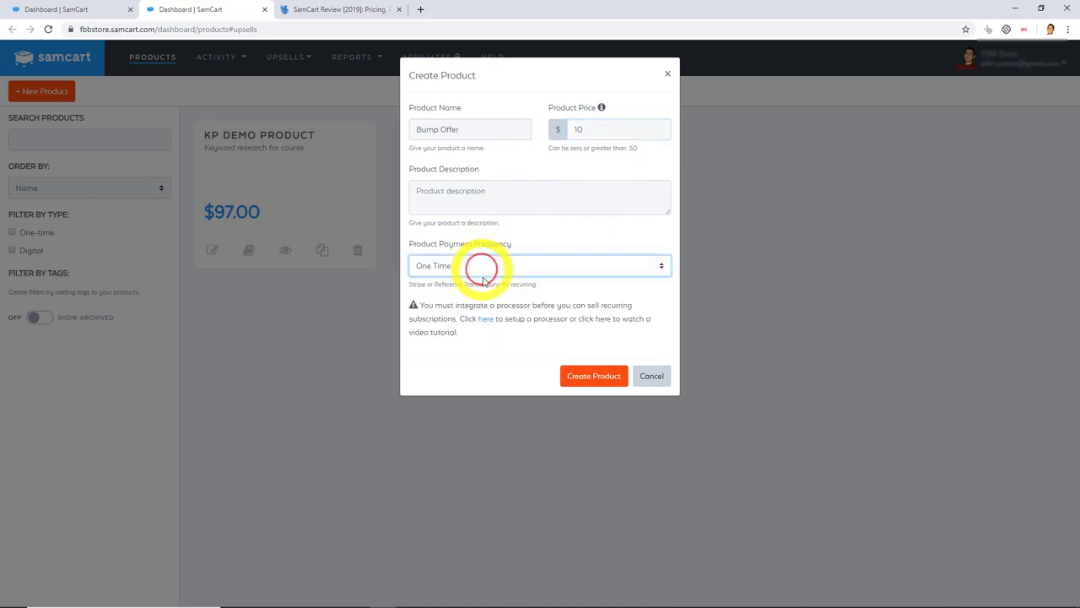
double_click(579, 129)
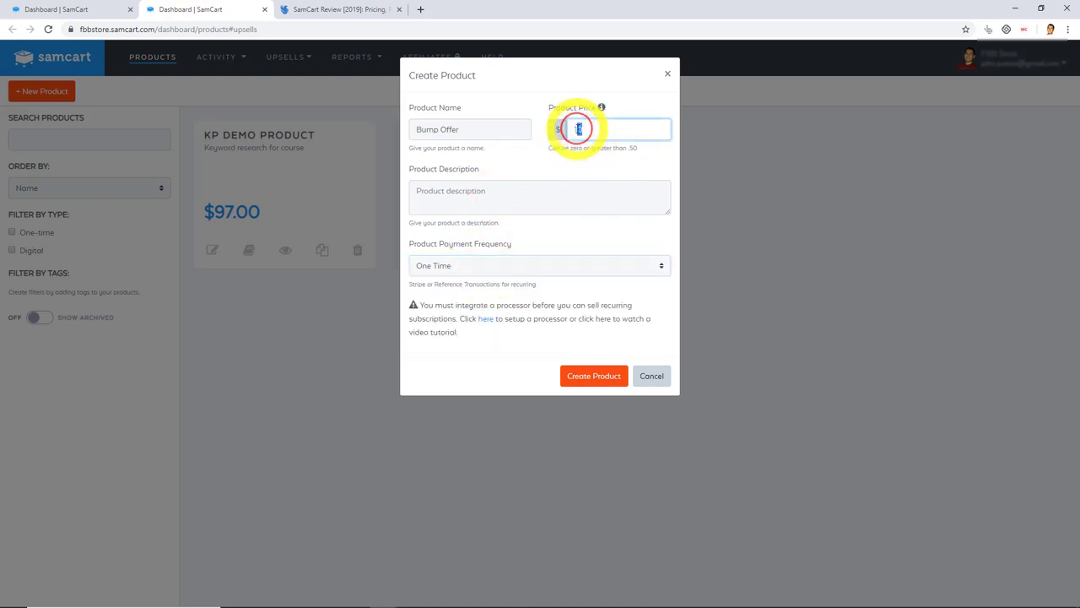
left_click(596, 377)
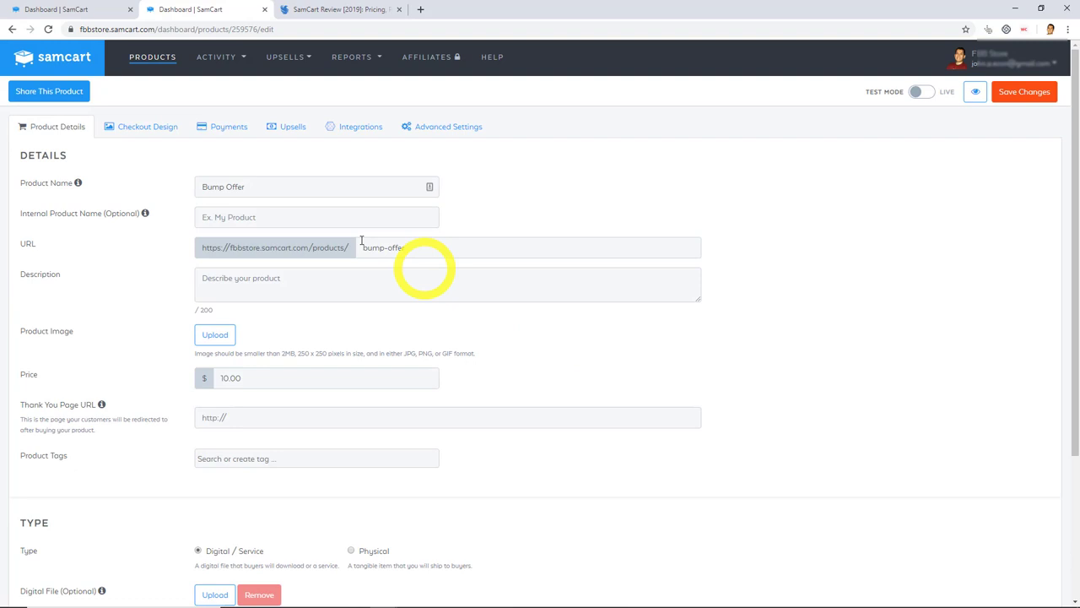
Step: Save Bump Offer, reload the first tab, and select Bump Offer as KP Demo Product's order bump
left_click(1030, 93)
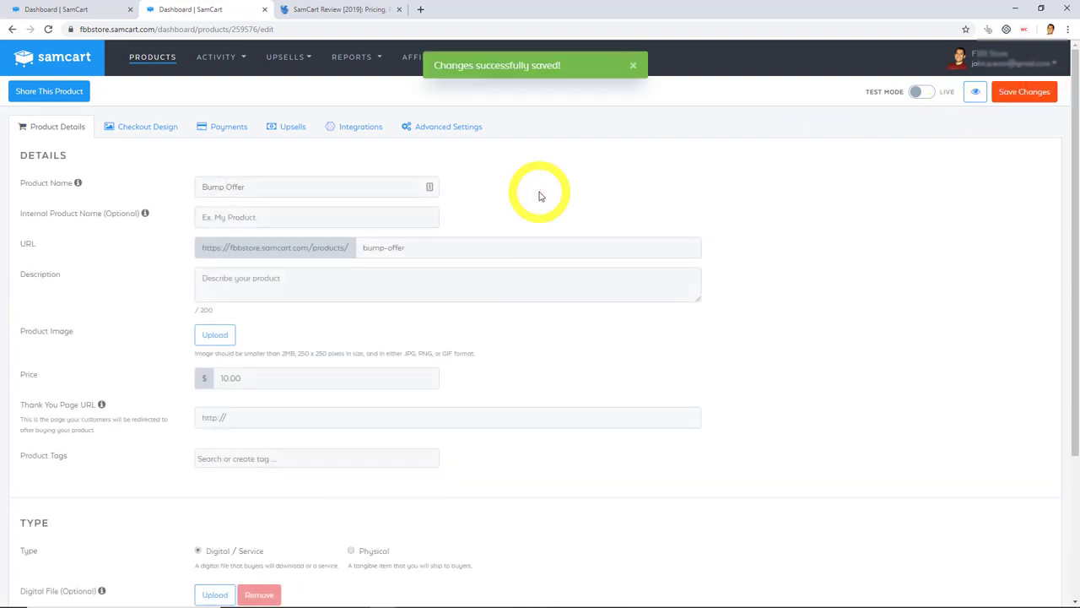
left_click(85, 10)
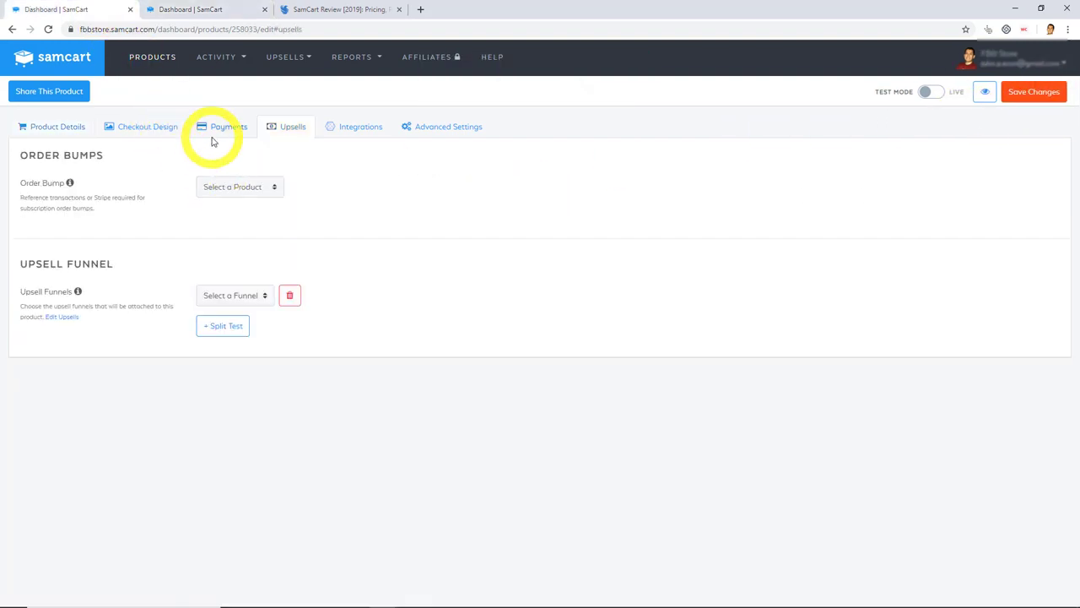
key("F5")
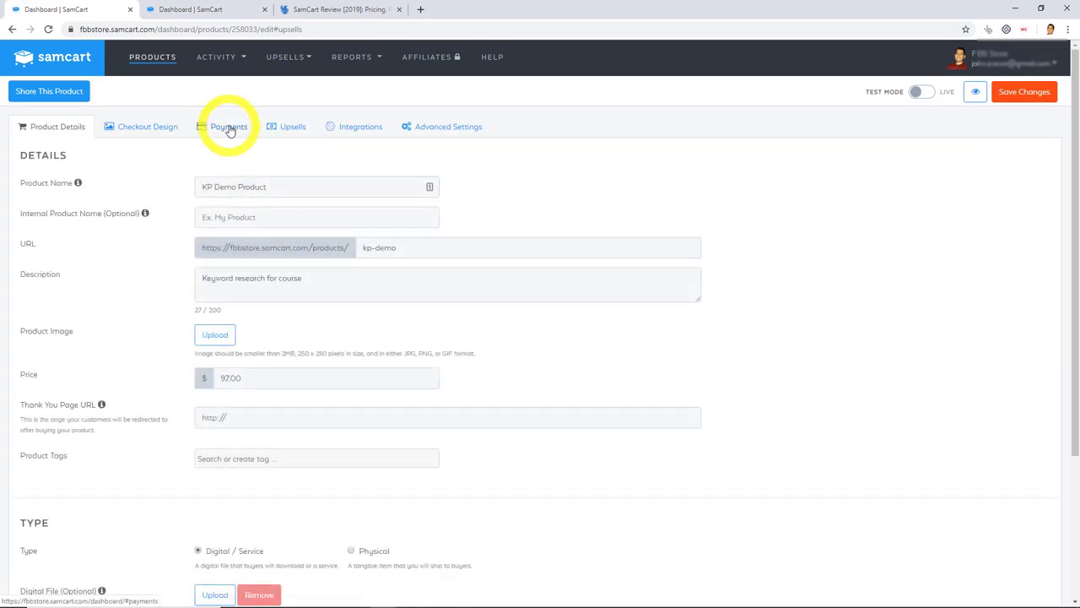
left_click(271, 124)
left_click(251, 184)
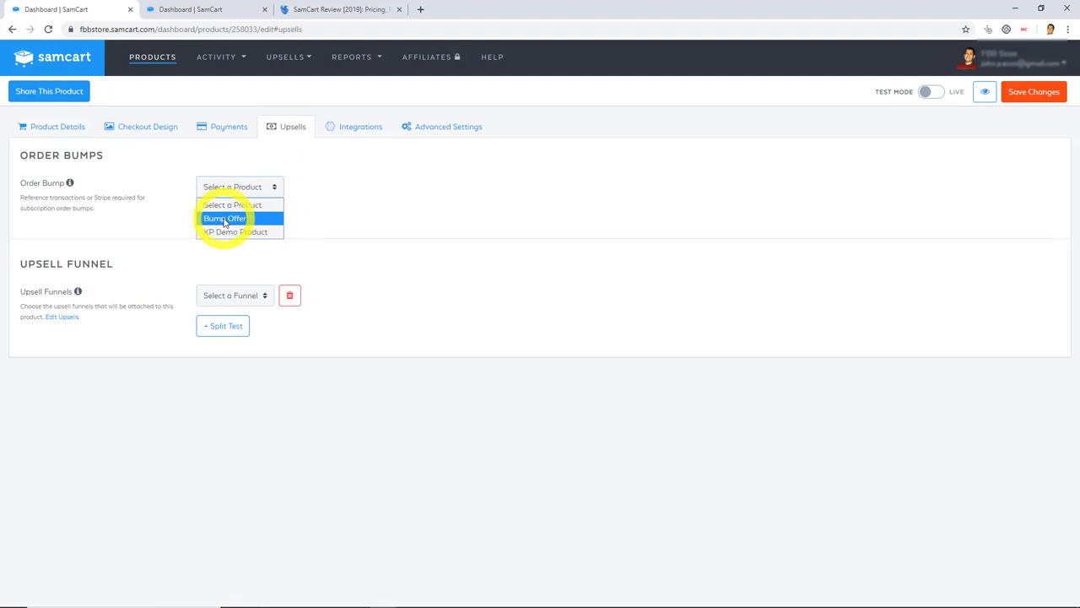
left_click(225, 218)
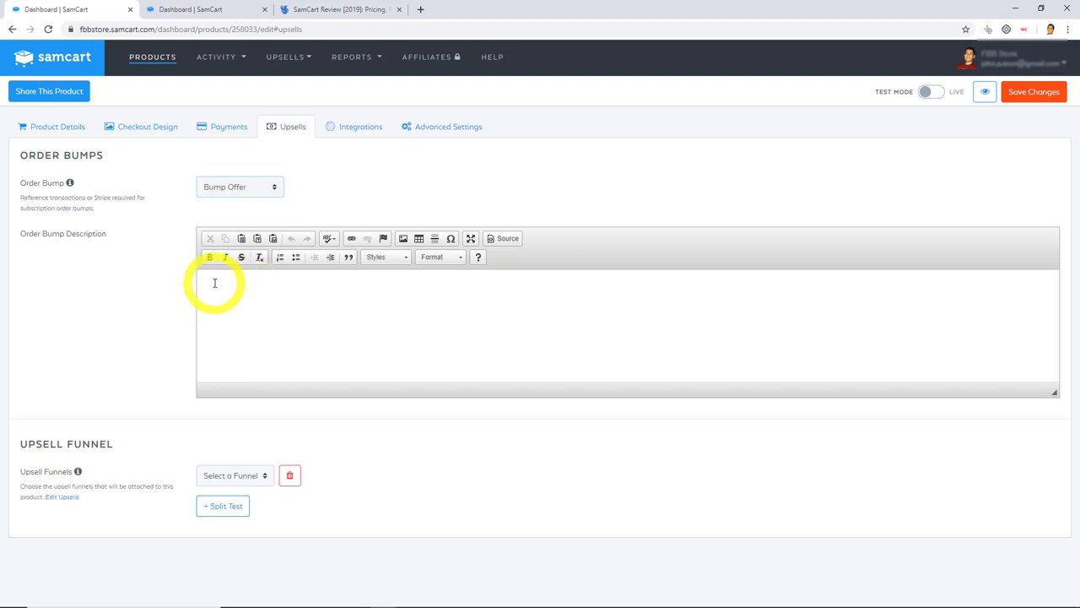
left_click(369, 12)
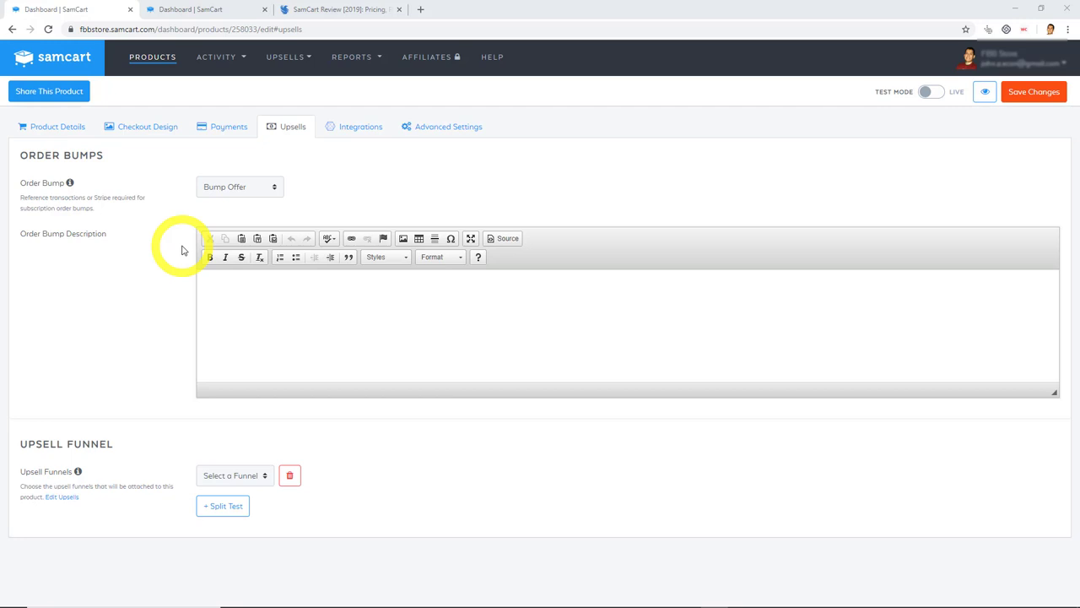
Step: Check Bump Offer's 10.00 price, glance at the first tab, and return to Bump Offer
left_click(186, 13)
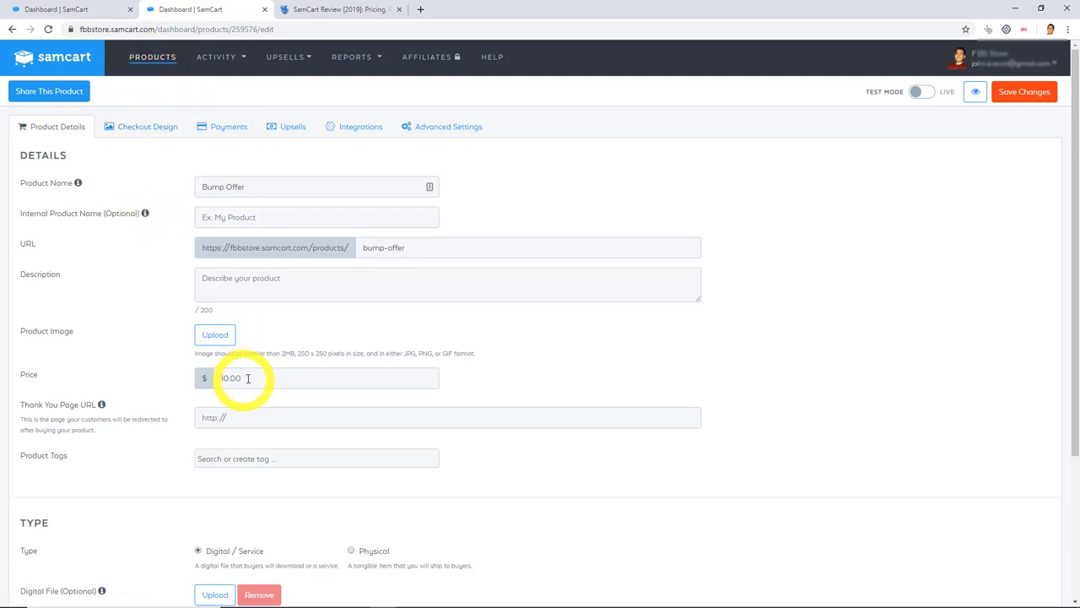
left_click_drag(247, 378, 215, 378)
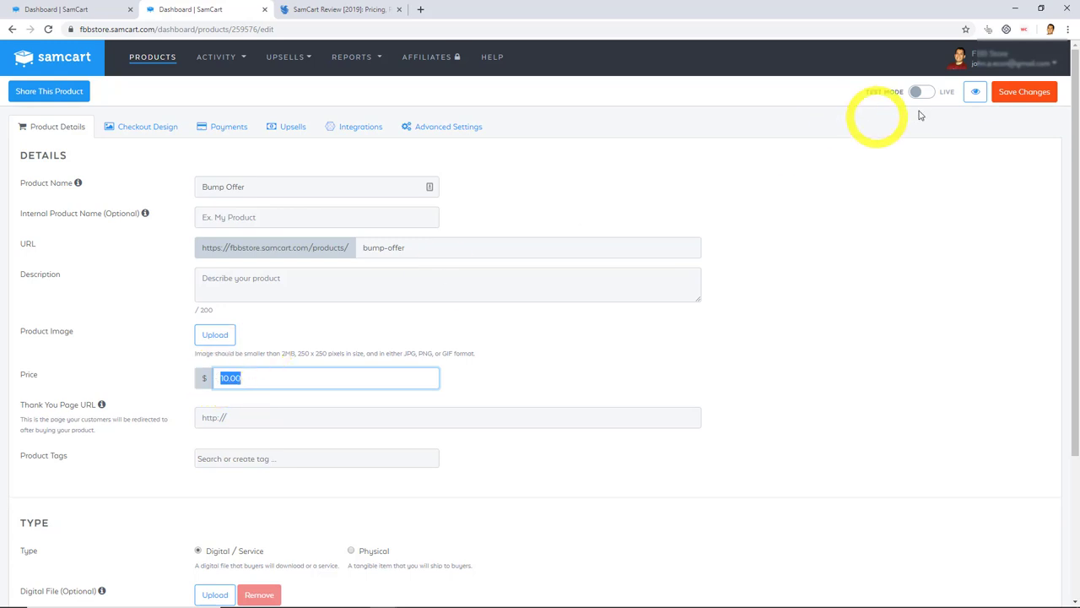
left_click(100, 10)
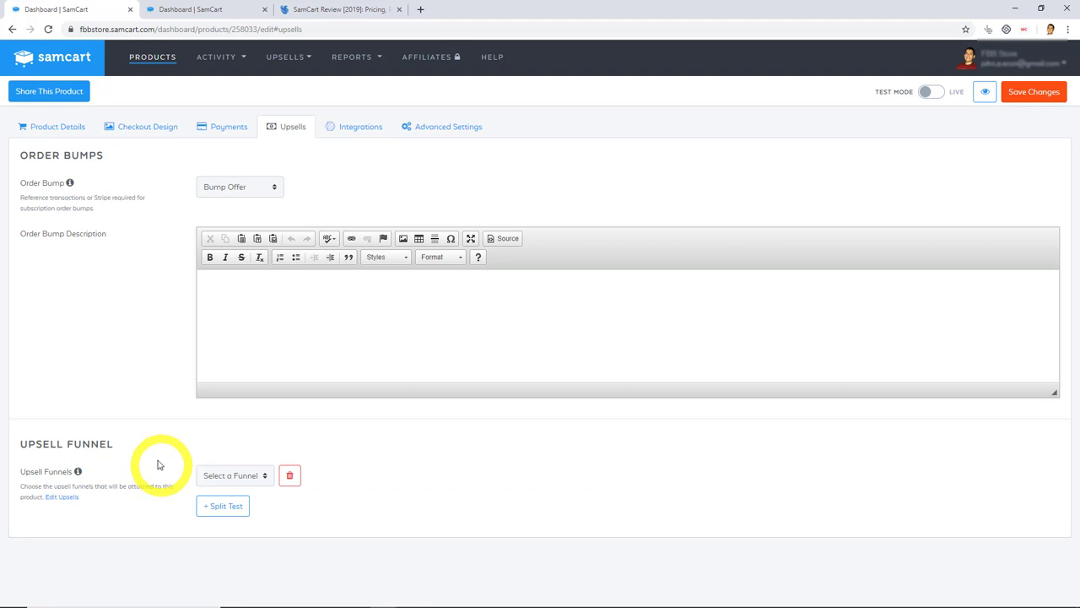
left_click(205, 7)
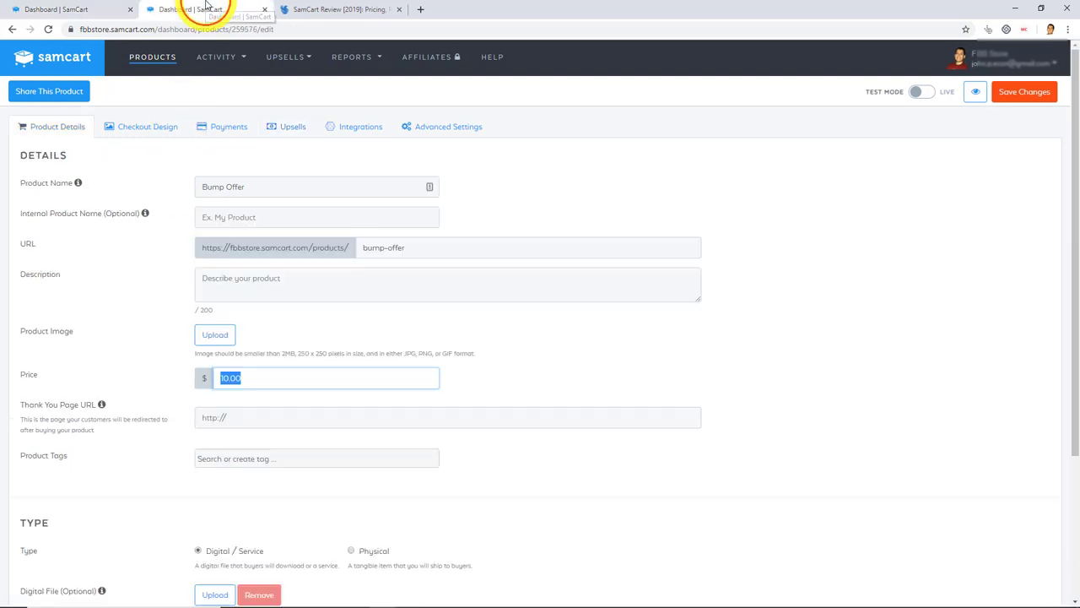
Step: Create a new upsell offering KP Demo Product, named 'OTO 1 demo'
left_click(297, 59)
left_click(297, 85)
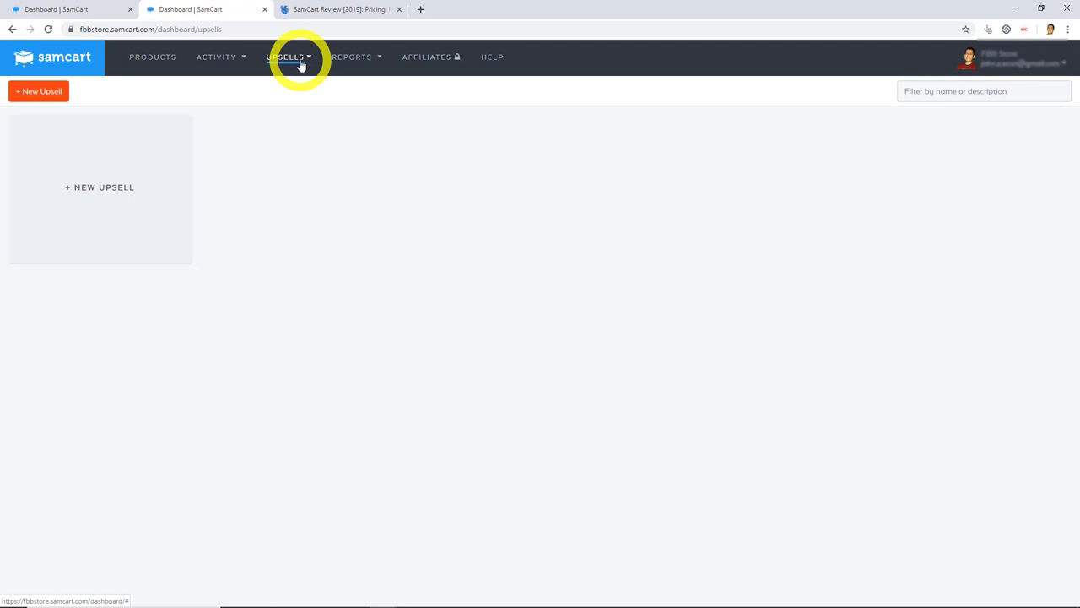
left_click(61, 93)
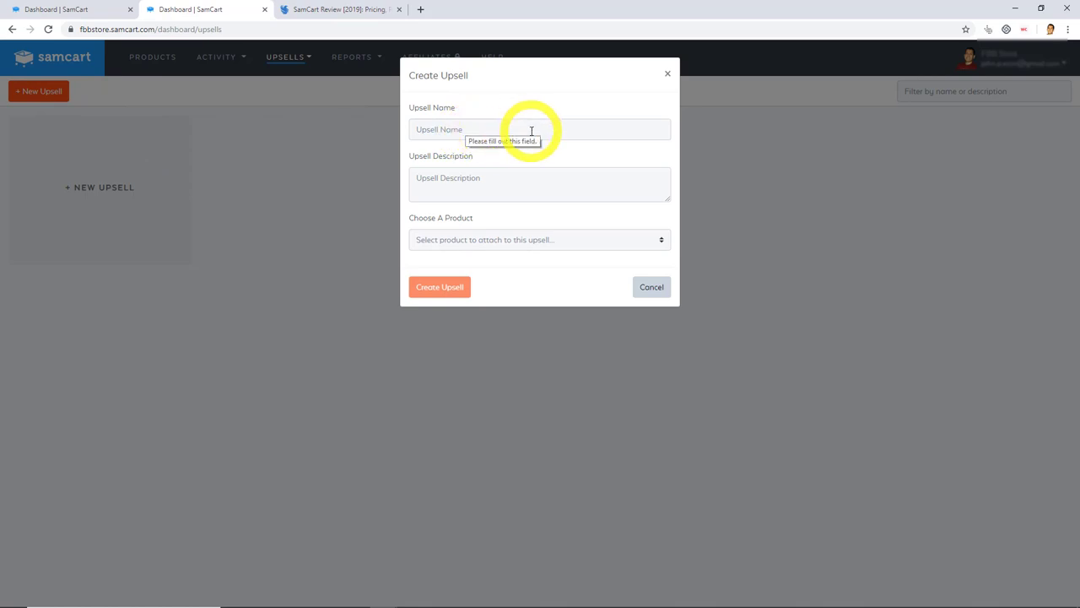
left_click(498, 242)
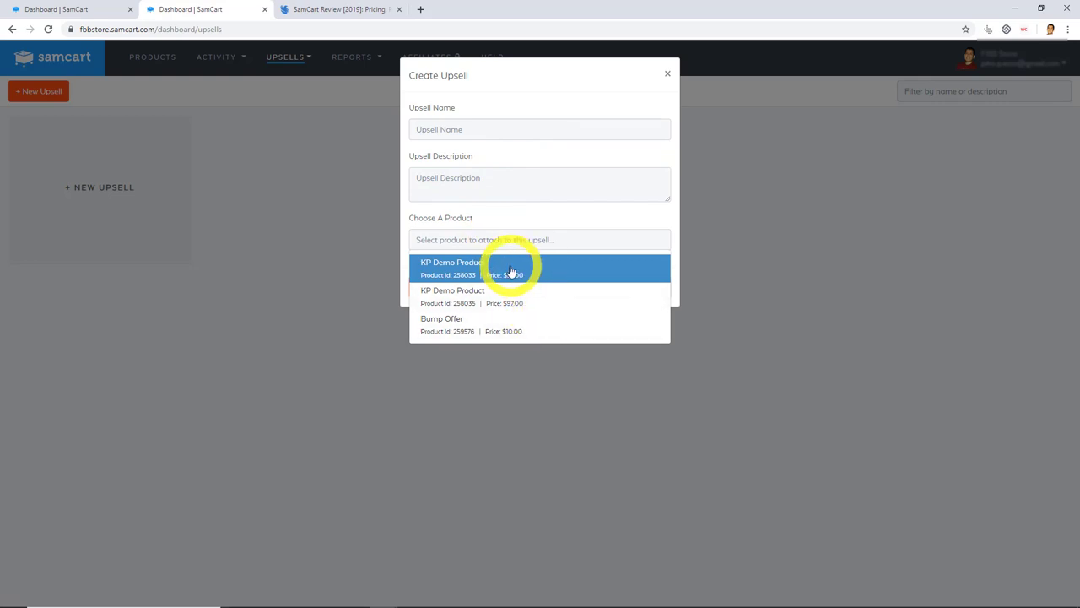
left_click(481, 277)
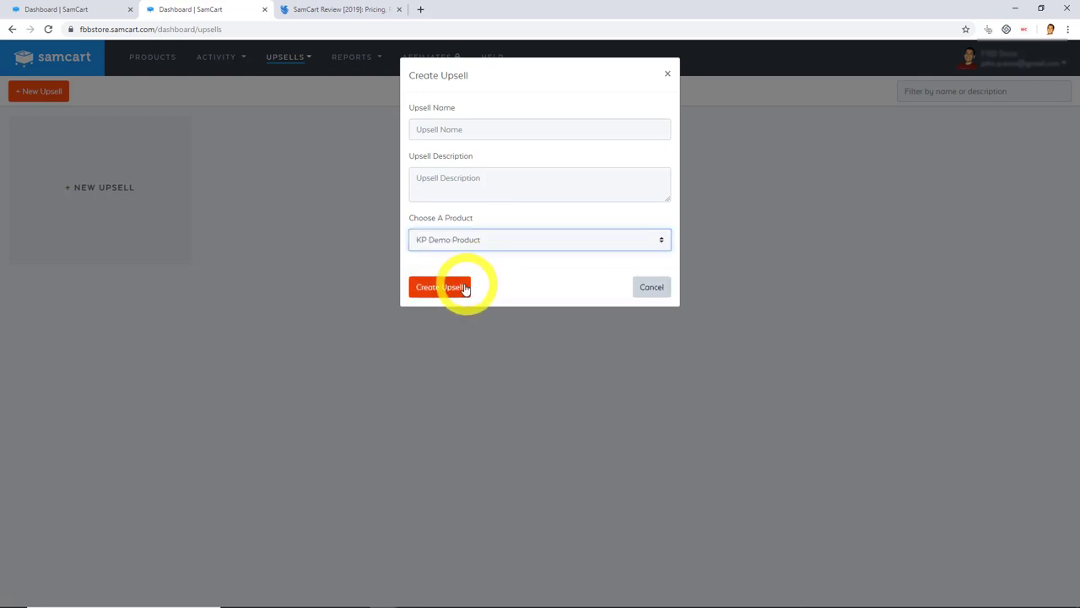
left_click(465, 290)
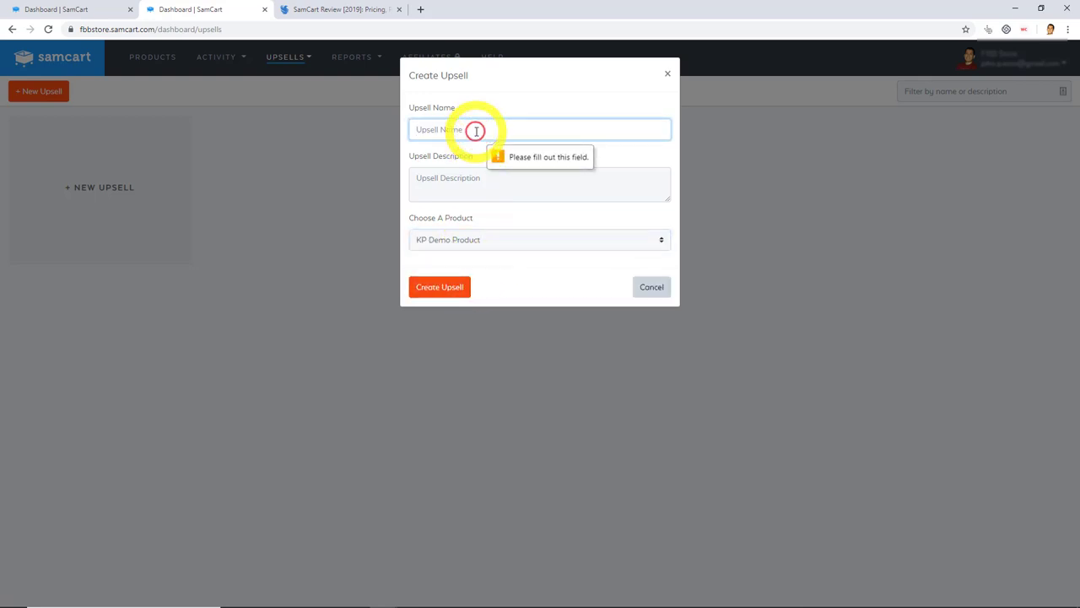
type("OTO 1 demo")
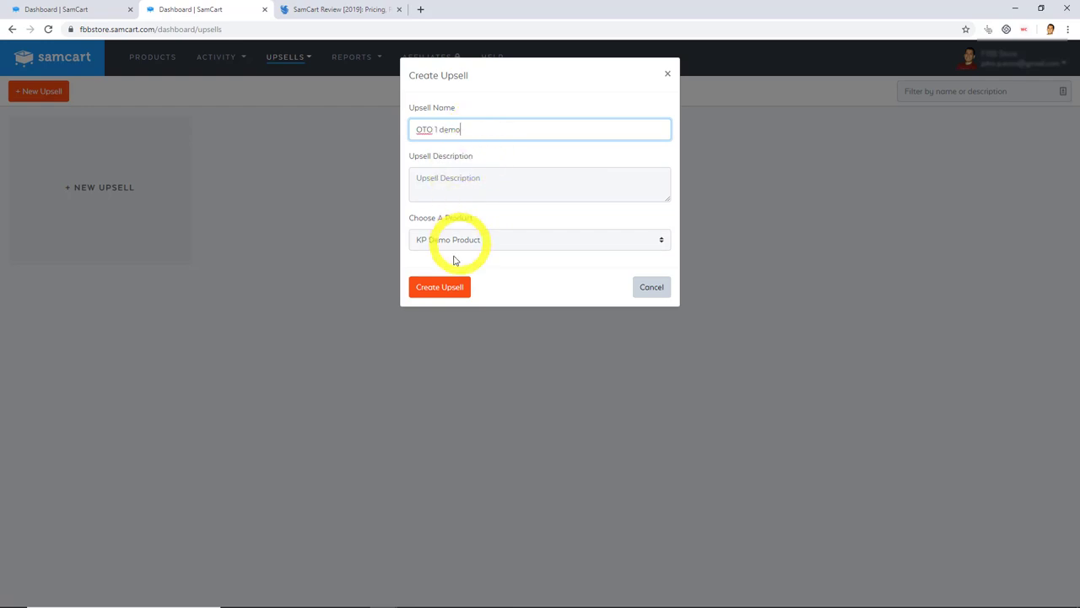
left_click(454, 286)
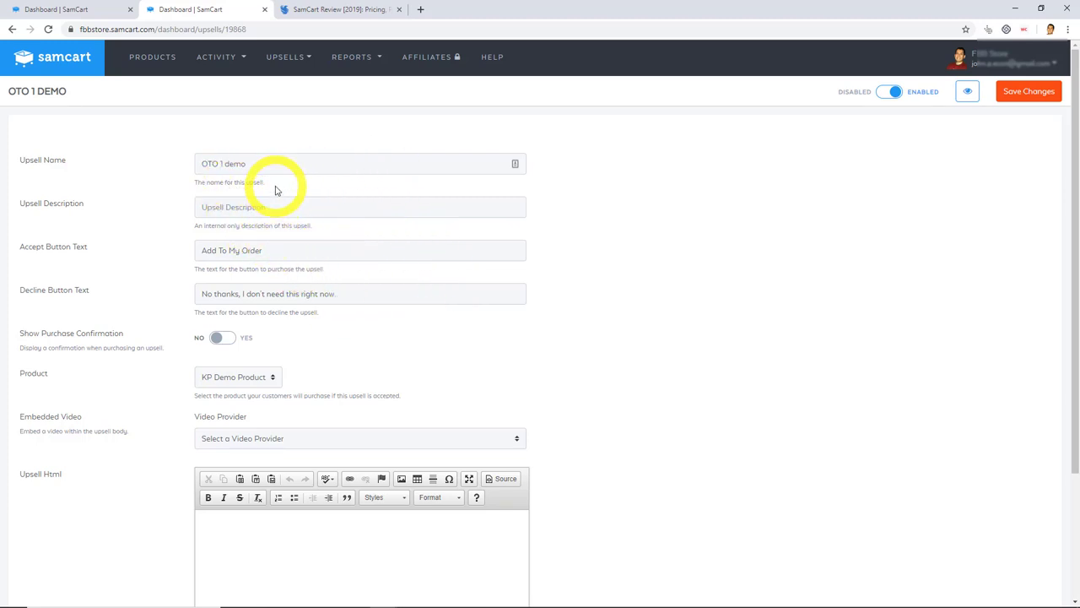
Step: Preview the OTO 1 demo upsell page, then return to its settings and the Upsells menu
left_click(966, 93)
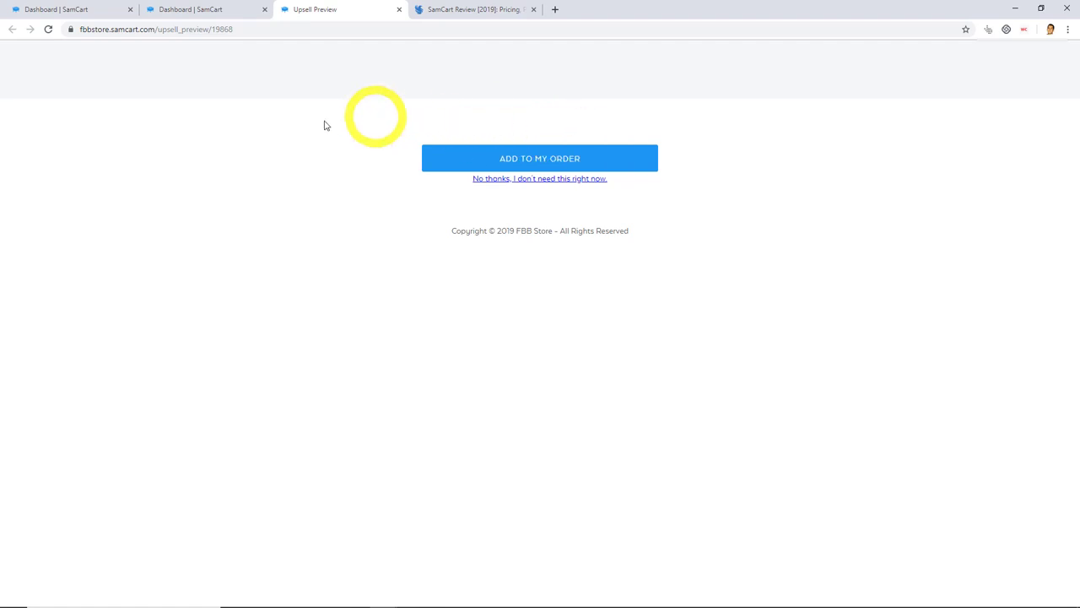
left_click(230, 7)
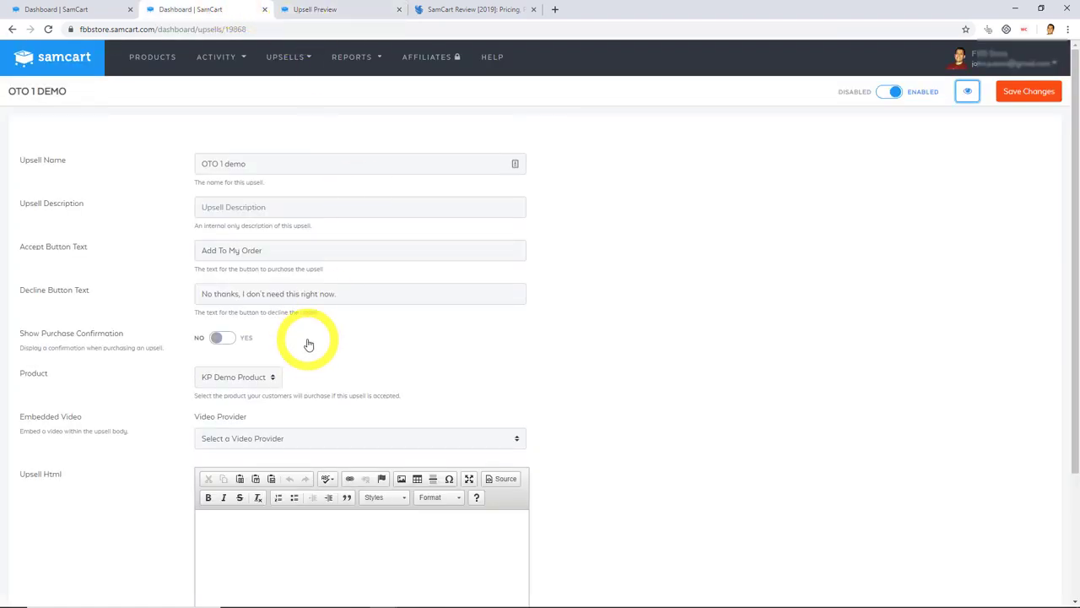
scroll(309, 344, "down", 1)
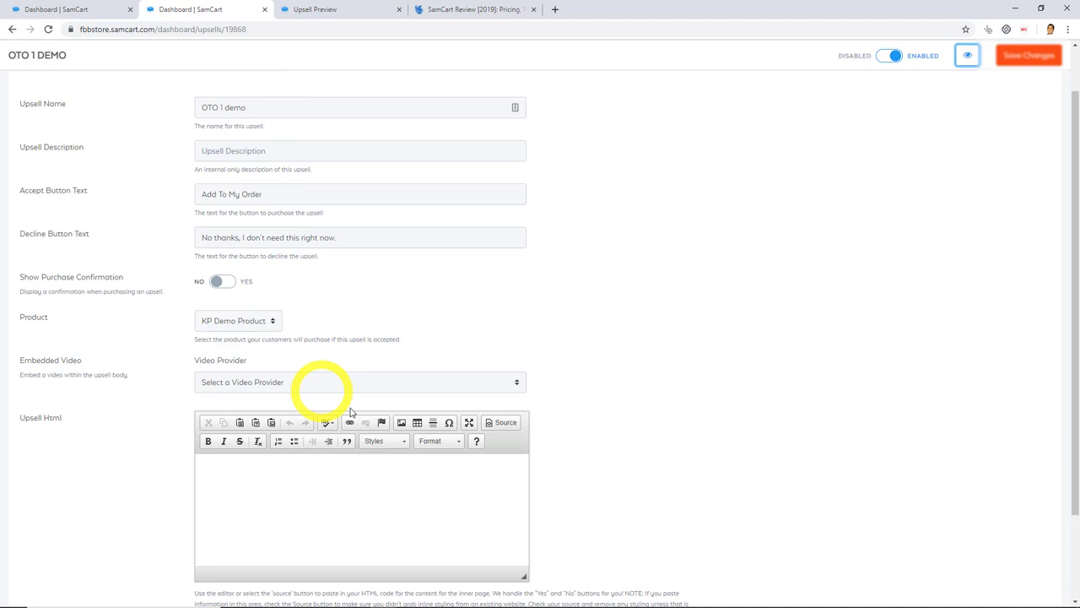
scroll(490, 429, "down", 2)
scroll(498, 419, "up", 3)
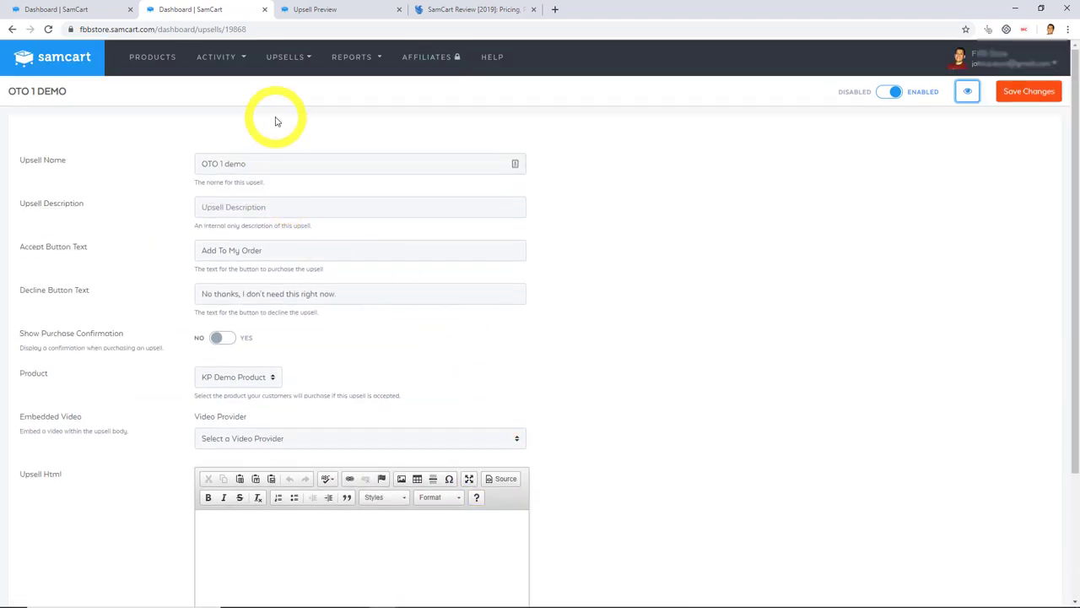
left_click(250, 84)
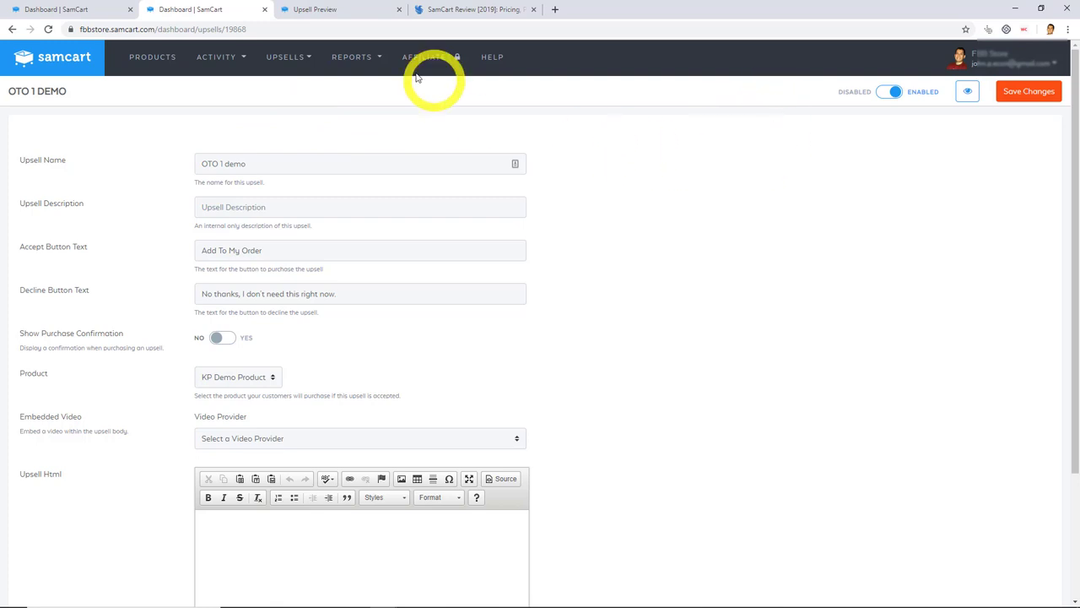
left_click(294, 61)
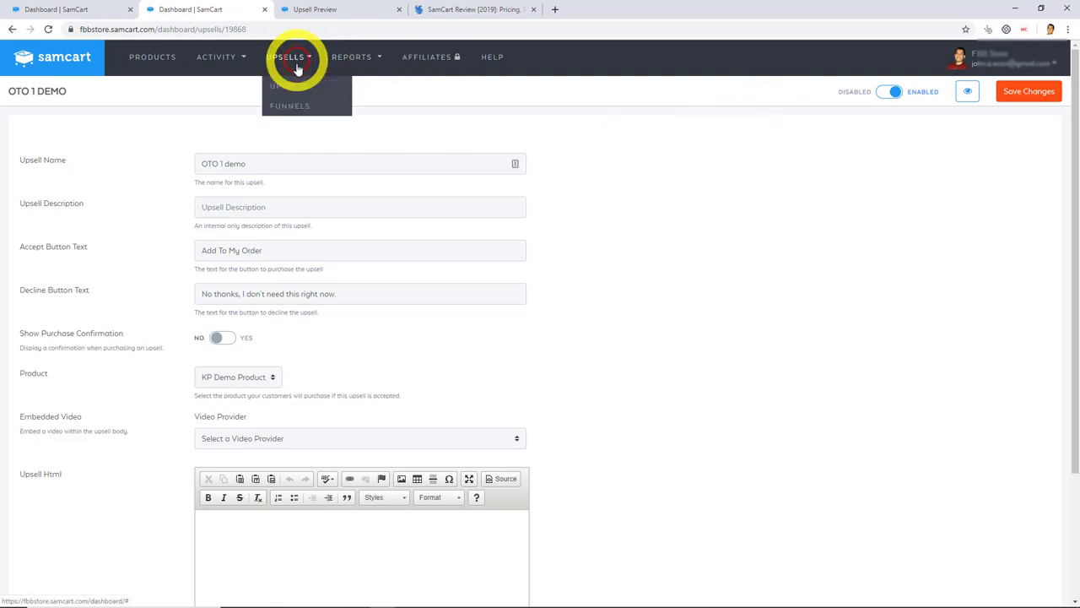
Step: Create a new upsell funnel named 'KP Demo Funnel'
left_click(302, 107)
left_click(65, 97)
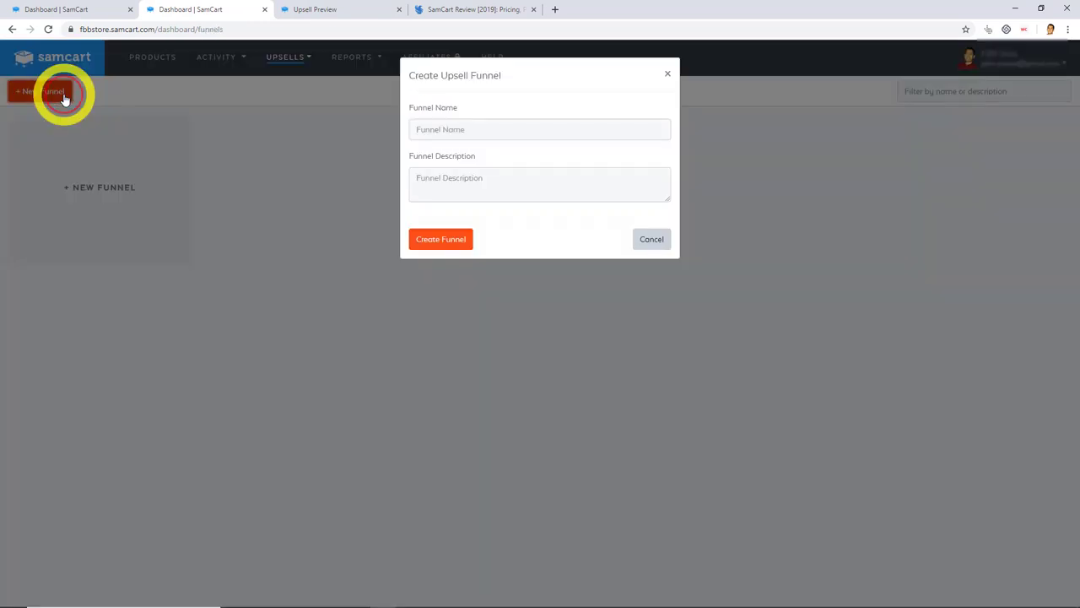
left_click(515, 133)
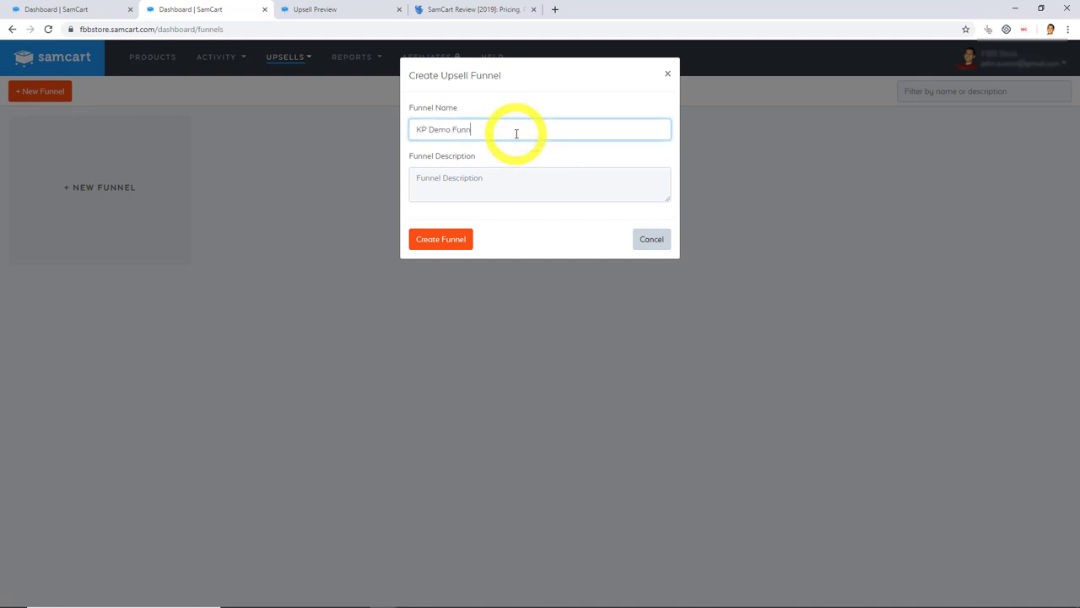
left_click(456, 239)
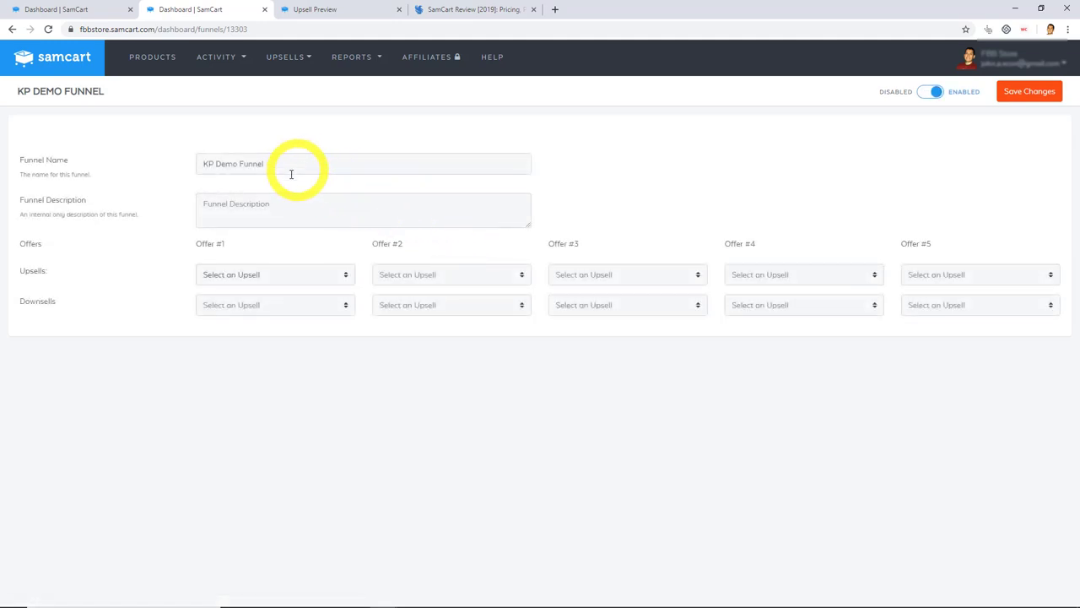
Step: Set OTO 1 demo as the funnel's Offer #1 upsell and save the funnel
left_click(266, 277)
left_click(268, 303)
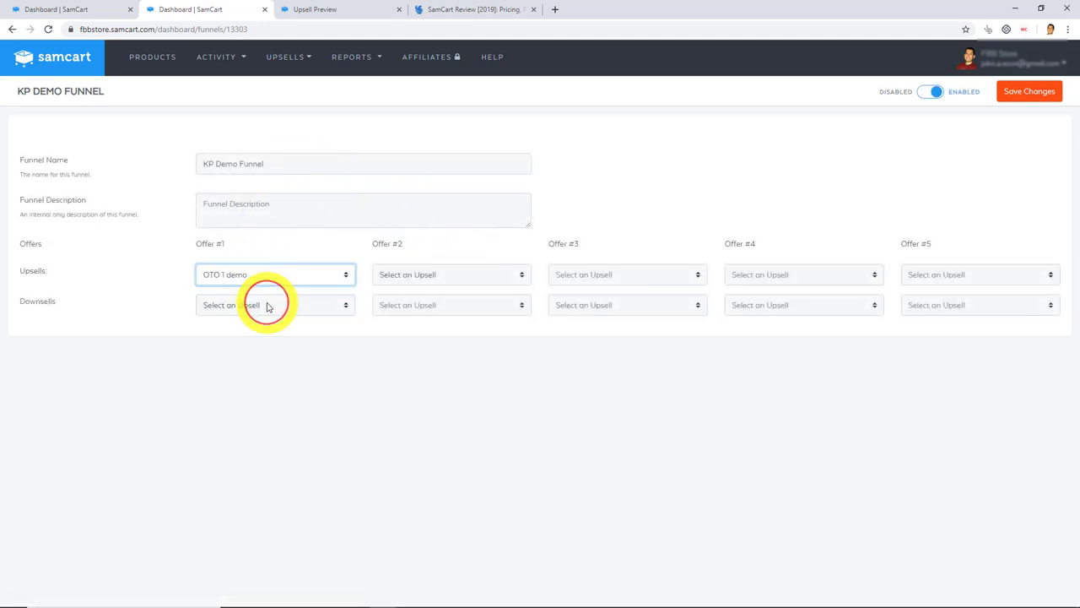
left_click(1019, 91)
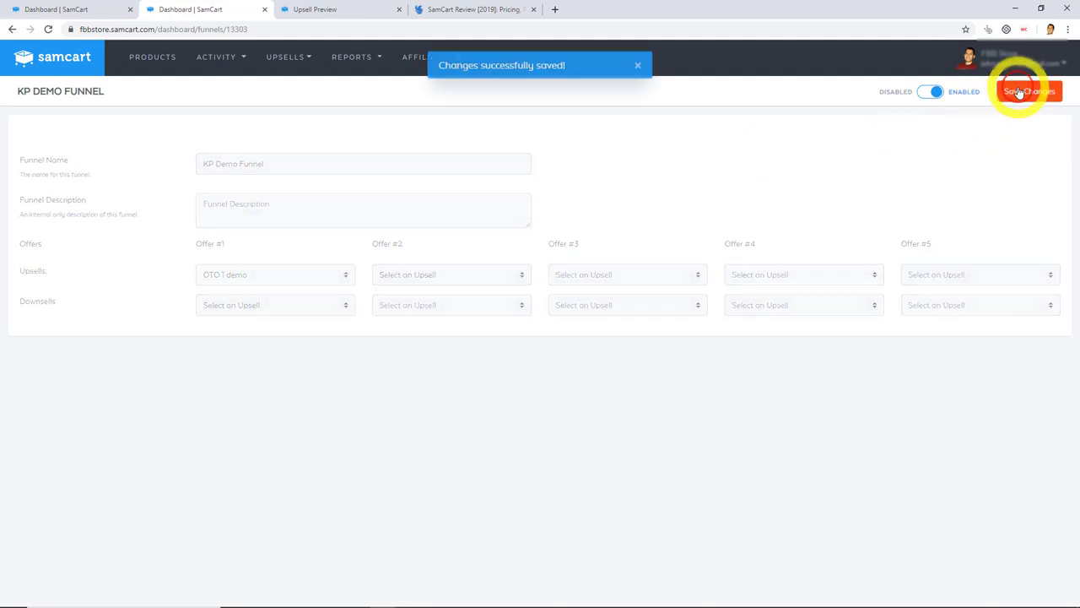
left_click(71, 10)
Step: Reload the product's Upsells tab, choose KP Demo Funnel as its upsell funnel, and save
left_click(277, 137)
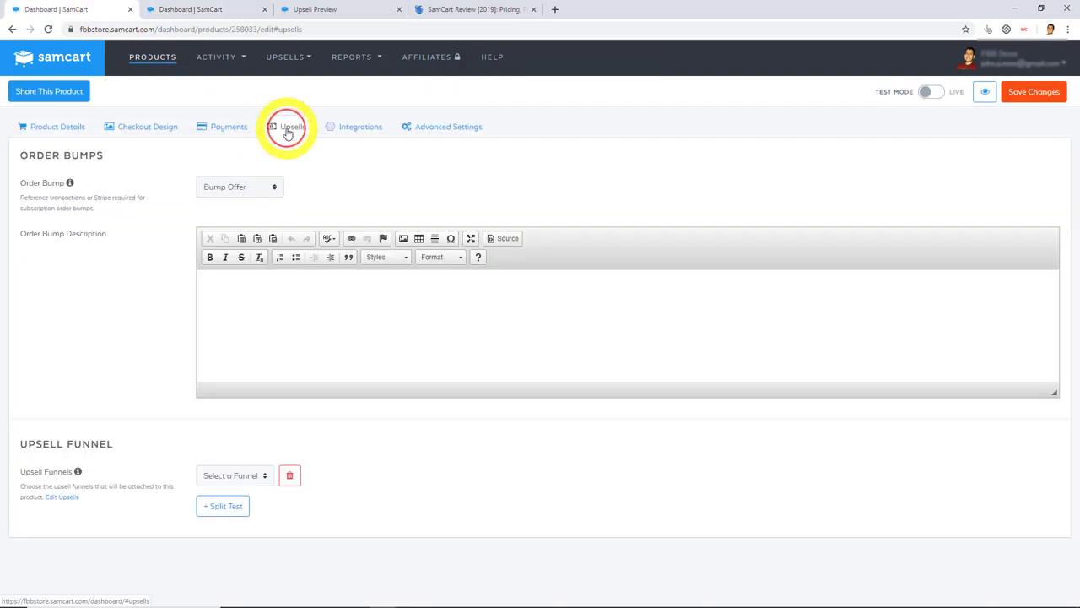
left_click(243, 475)
left_click(243, 475)
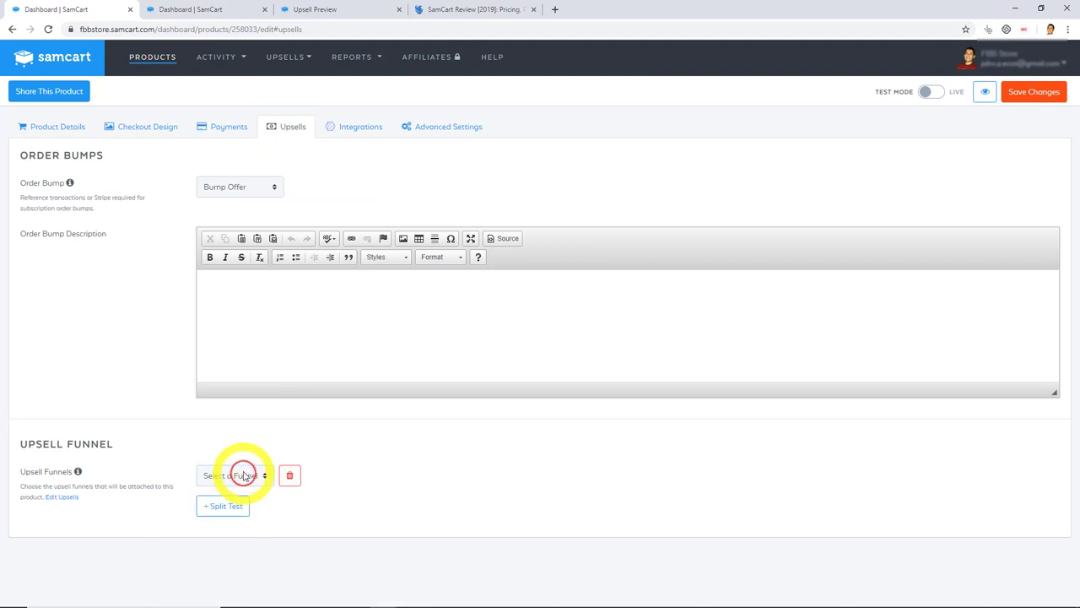
key("F5")
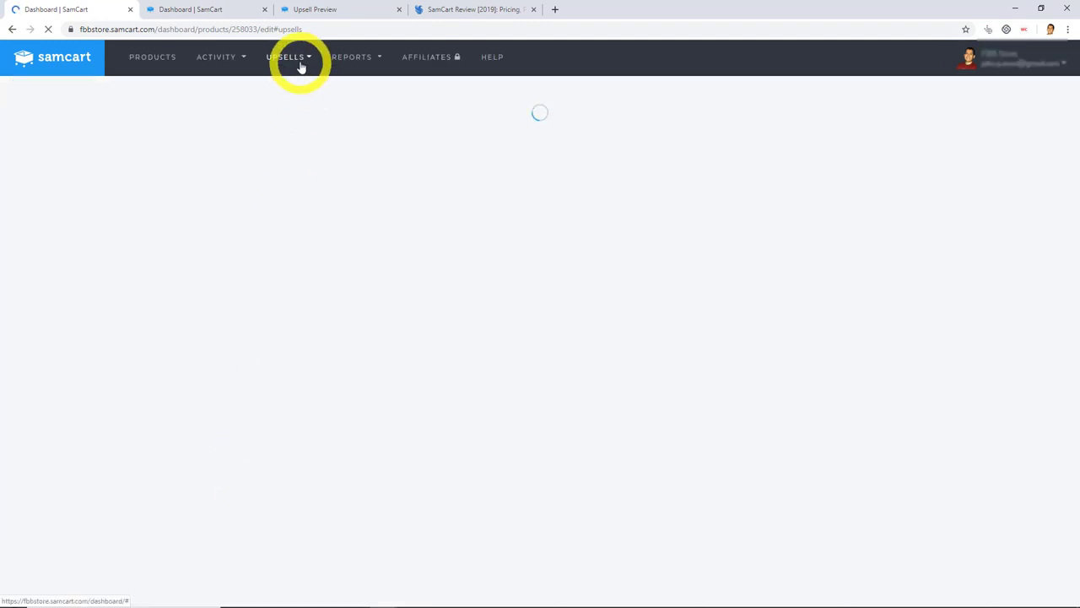
left_click(302, 138)
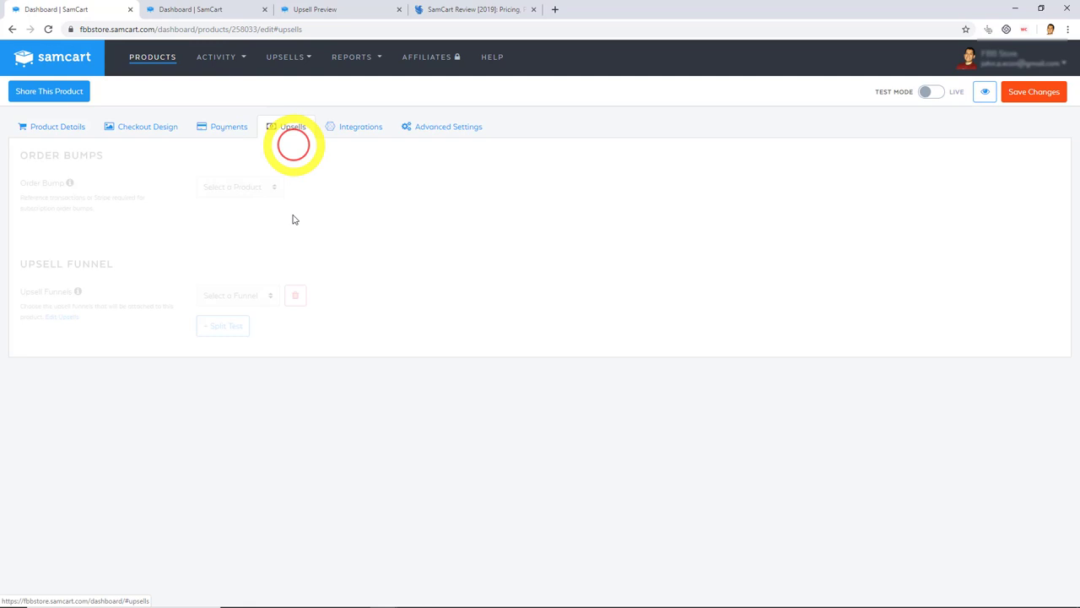
left_click(260, 293)
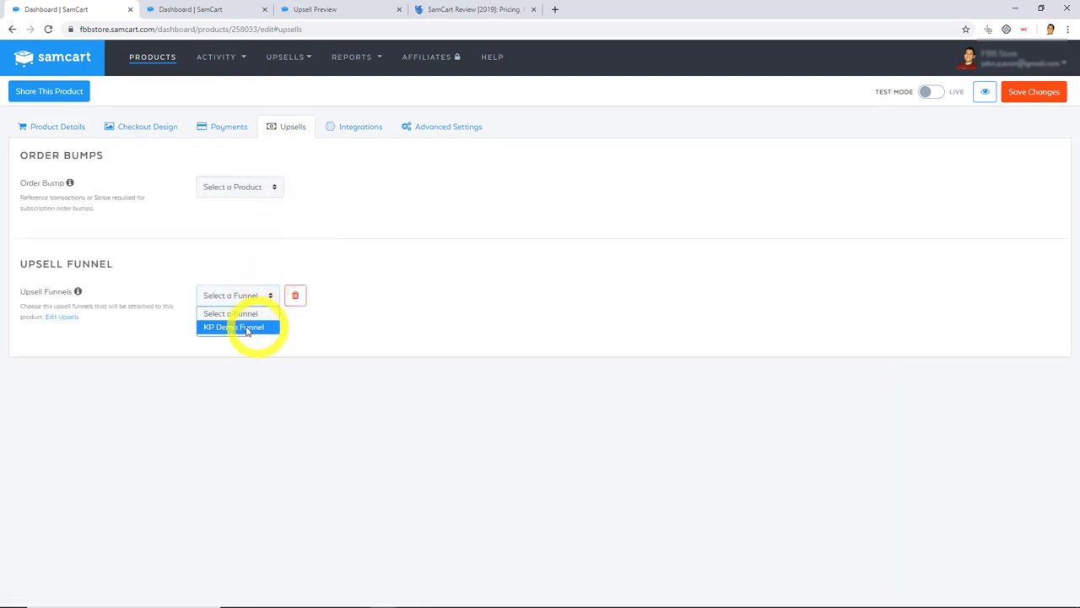
left_click(259, 328)
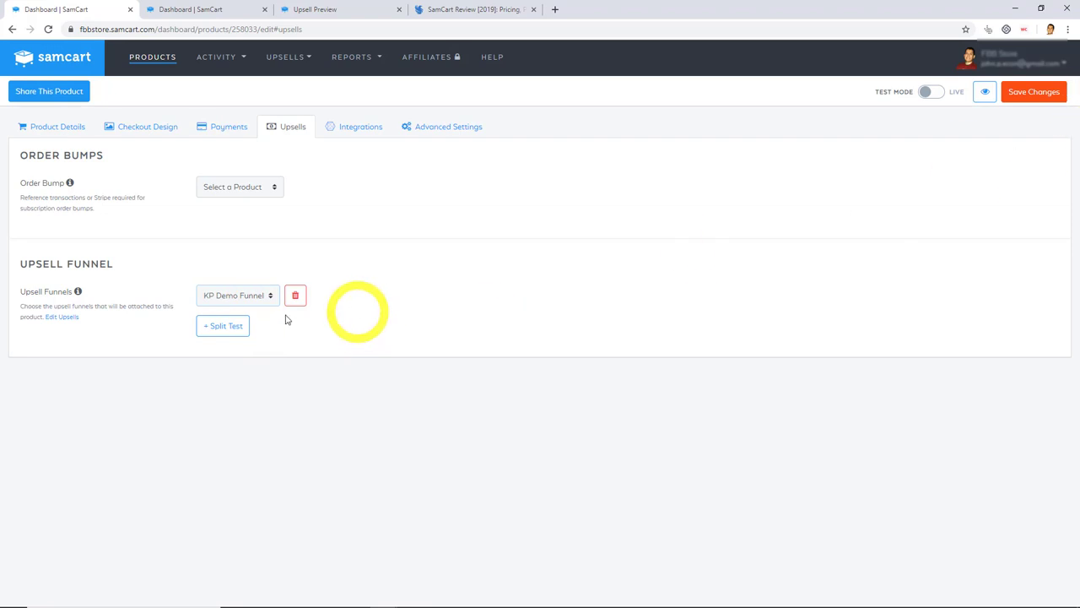
left_click(1028, 95)
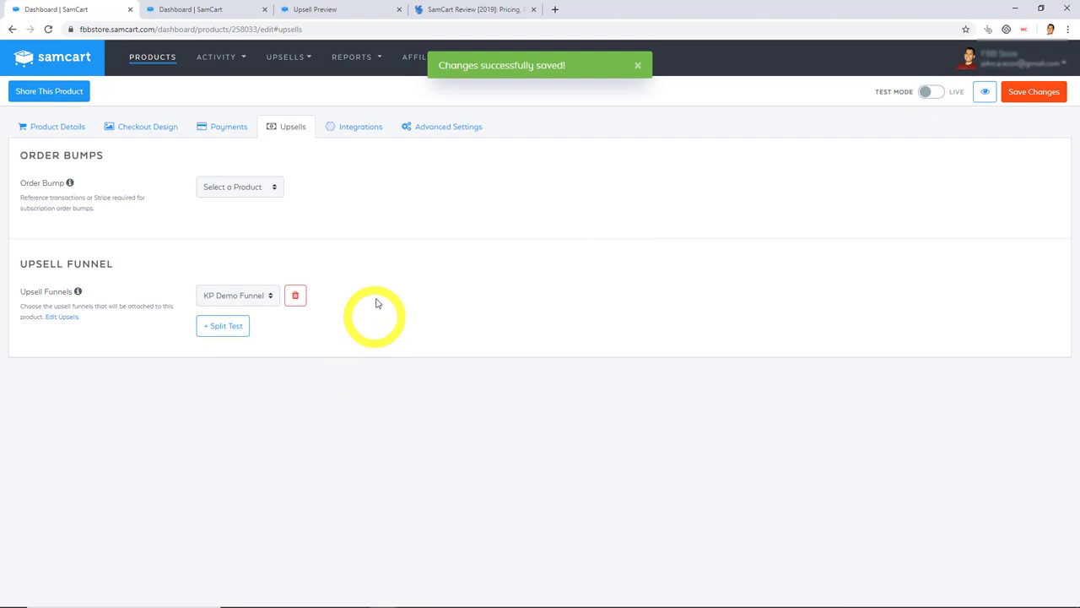
left_click(190, 10)
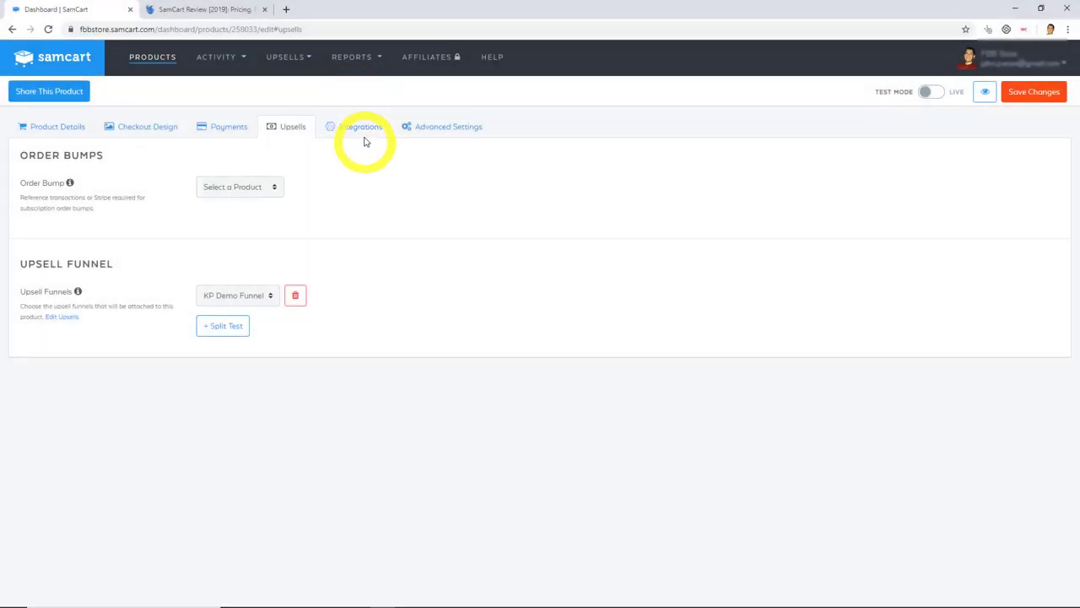
Step: Start a new integration rule using the Product Purchased trigger
left_click(363, 135)
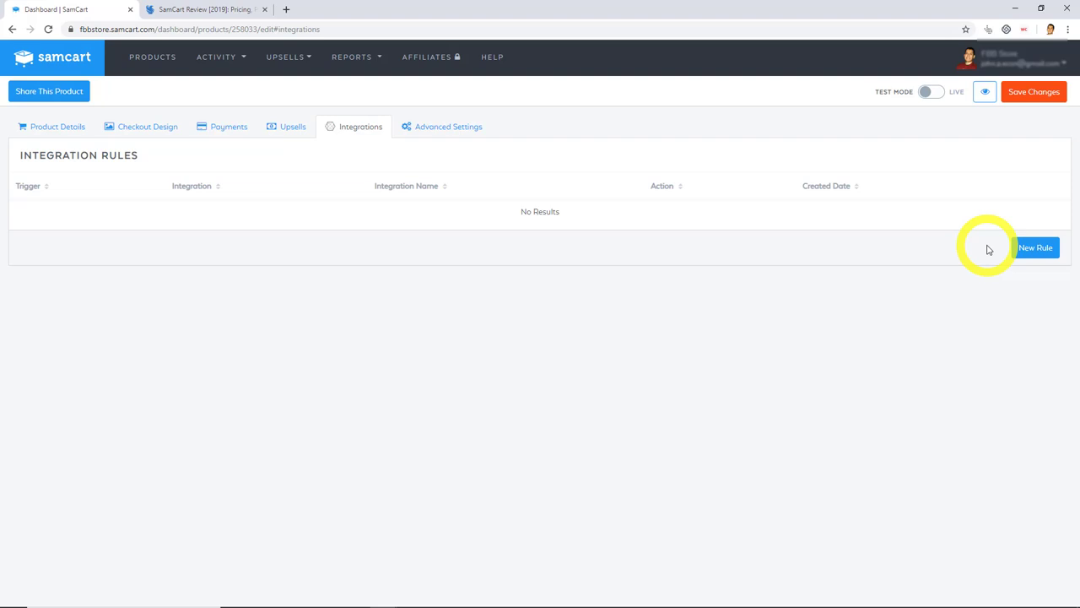
left_click(1023, 250)
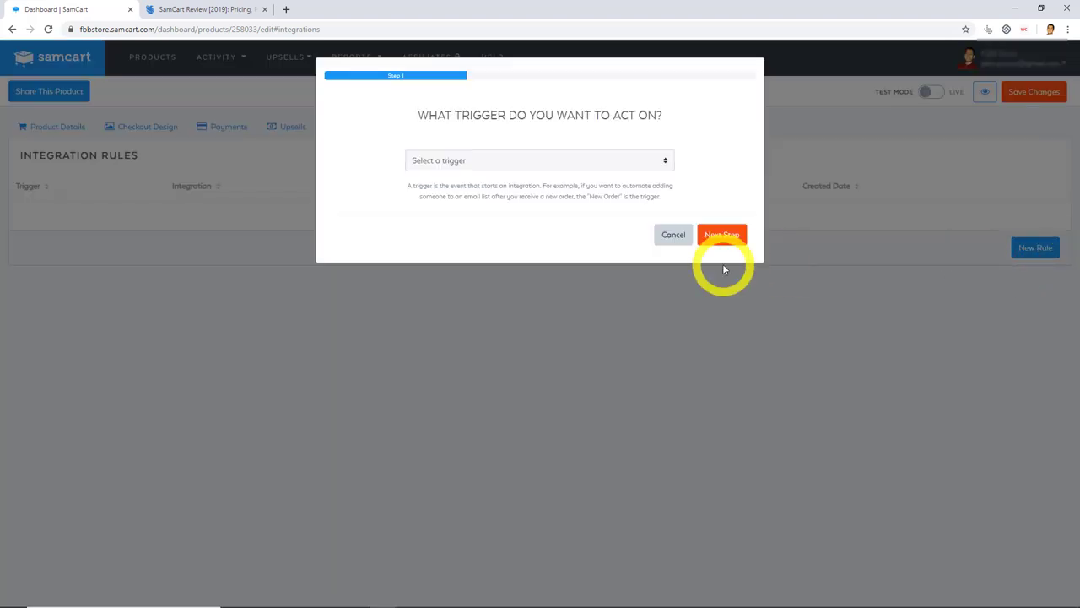
left_click(617, 162)
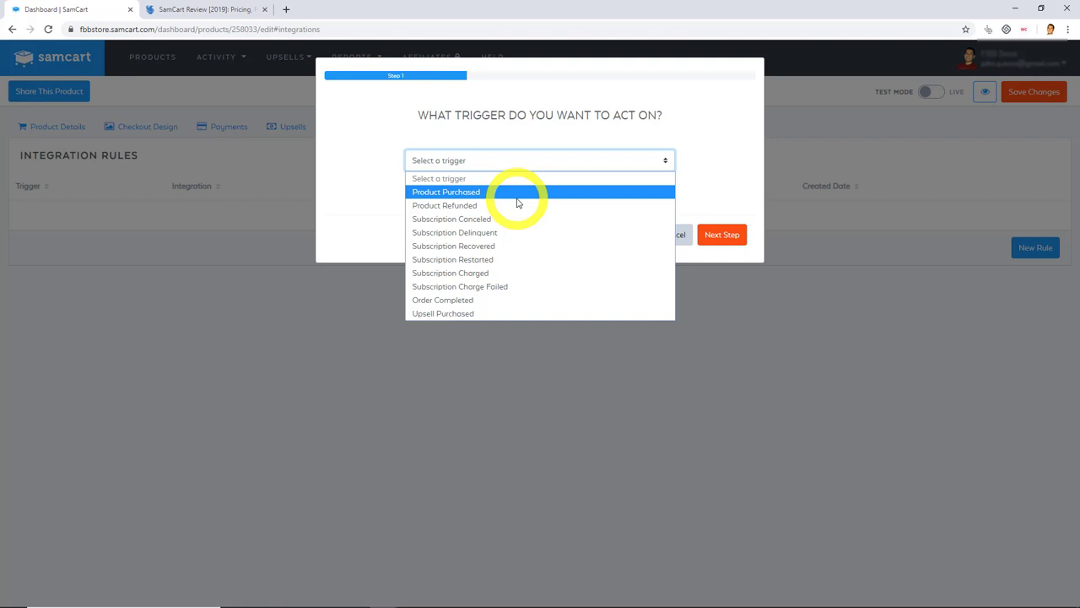
left_click(439, 194)
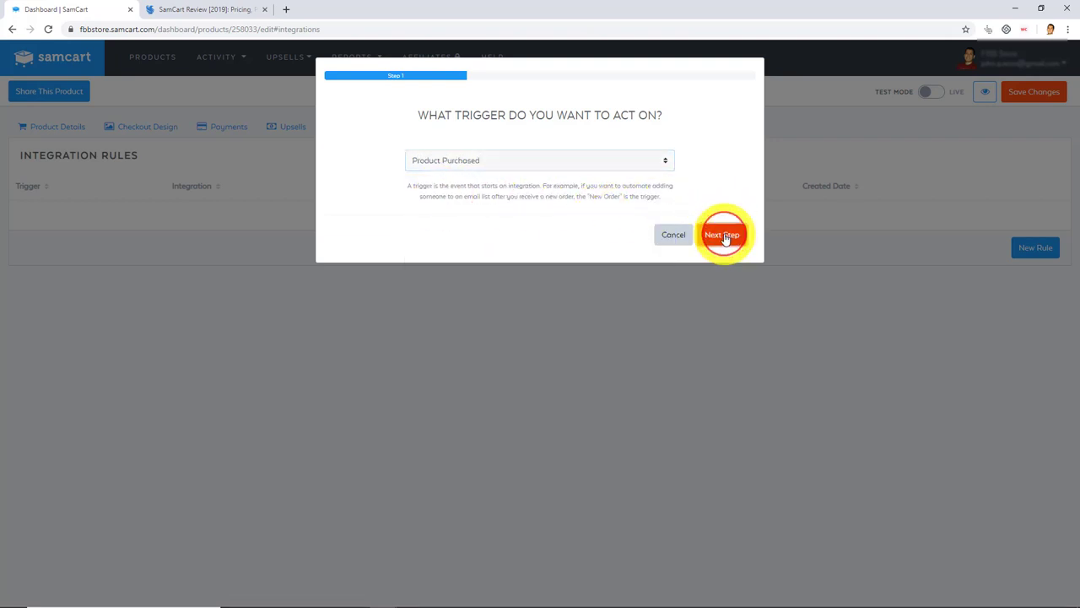
left_click(723, 235)
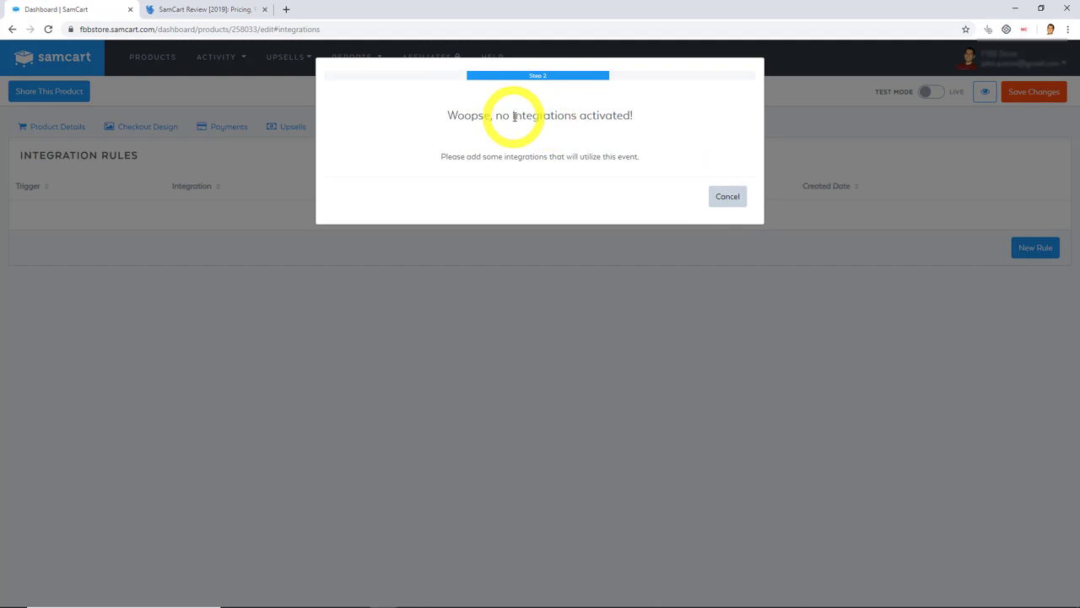
Step: Dismiss the no-integrations notice and begin another new rule's trigger selection
left_click(726, 197)
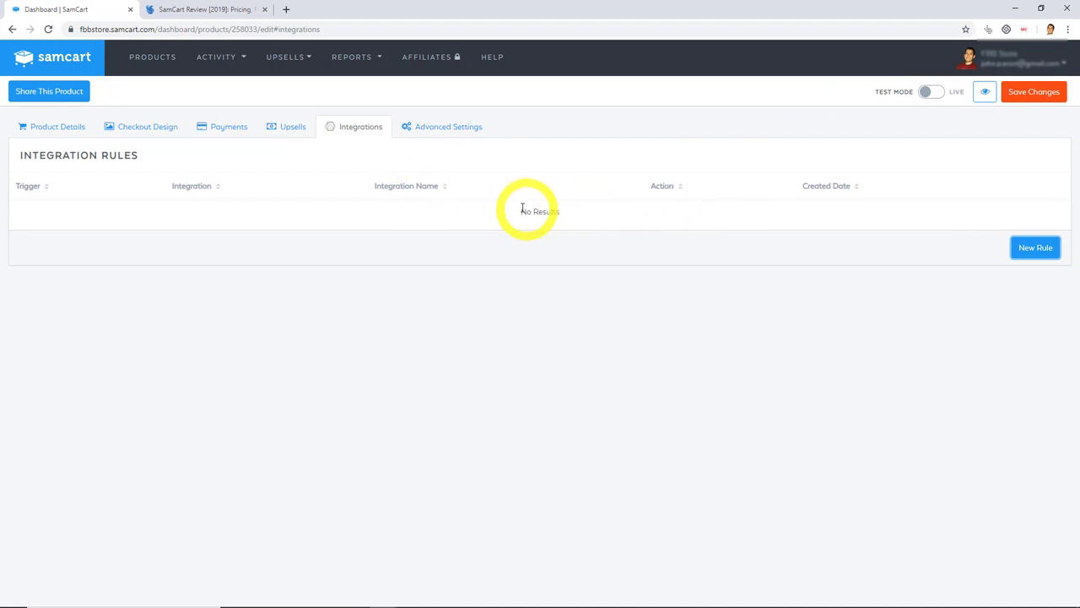
left_click(1031, 247)
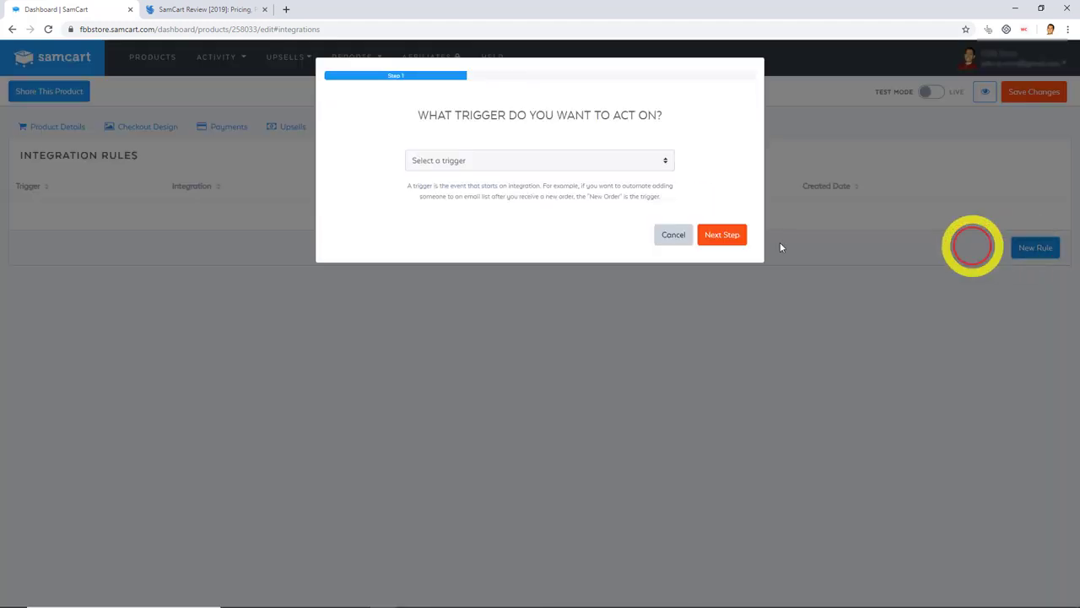
left_click(601, 164)
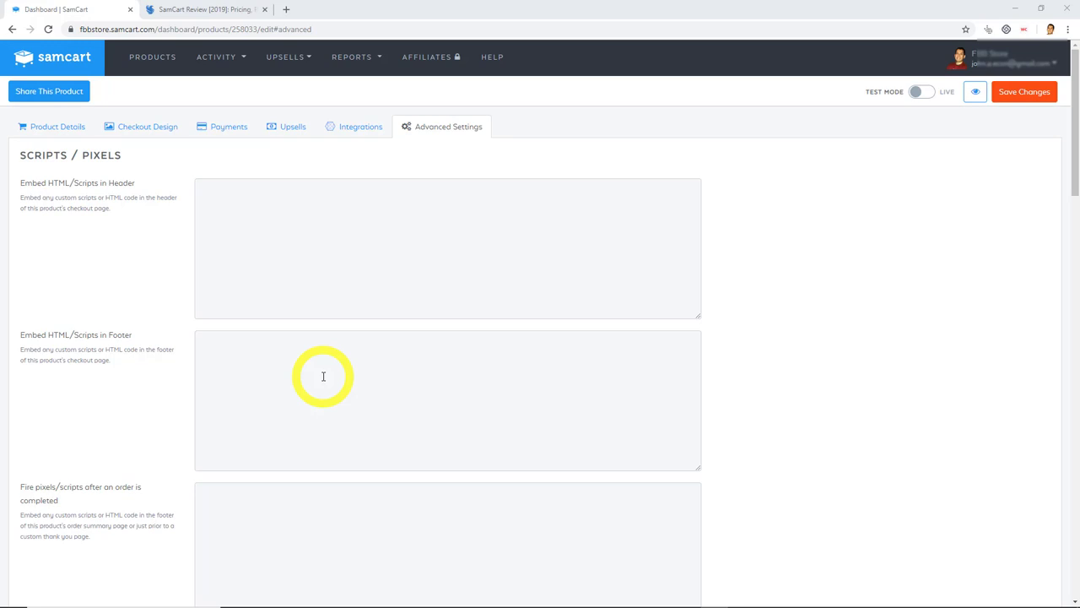
Step: Scroll Advanced Settings down to the AB Test table listing Control and Test Variation B
scroll(323, 377, "down", 1)
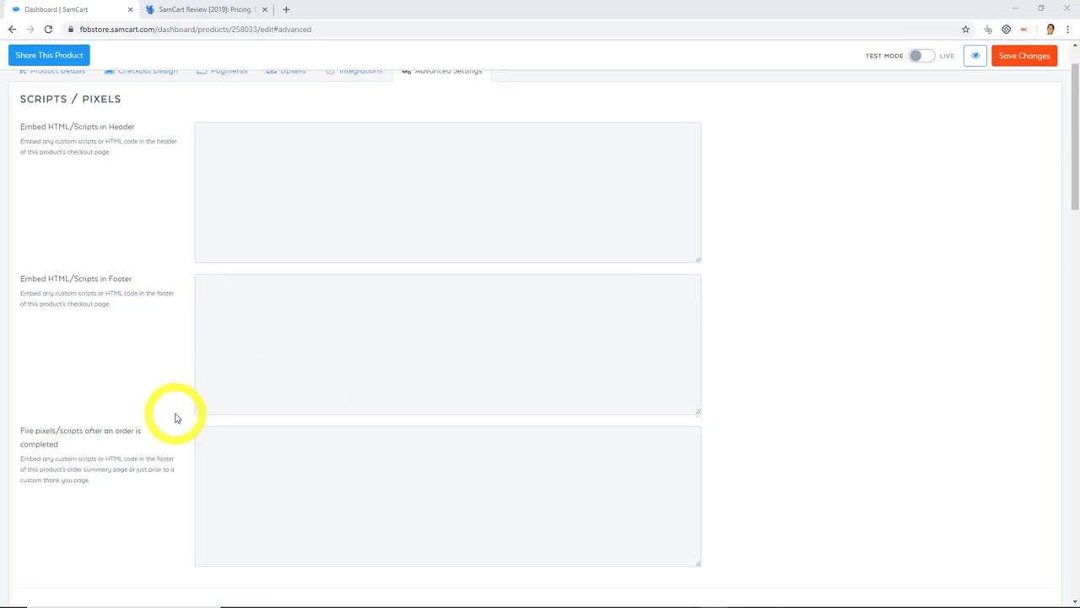
scroll(176, 413, "down", 1)
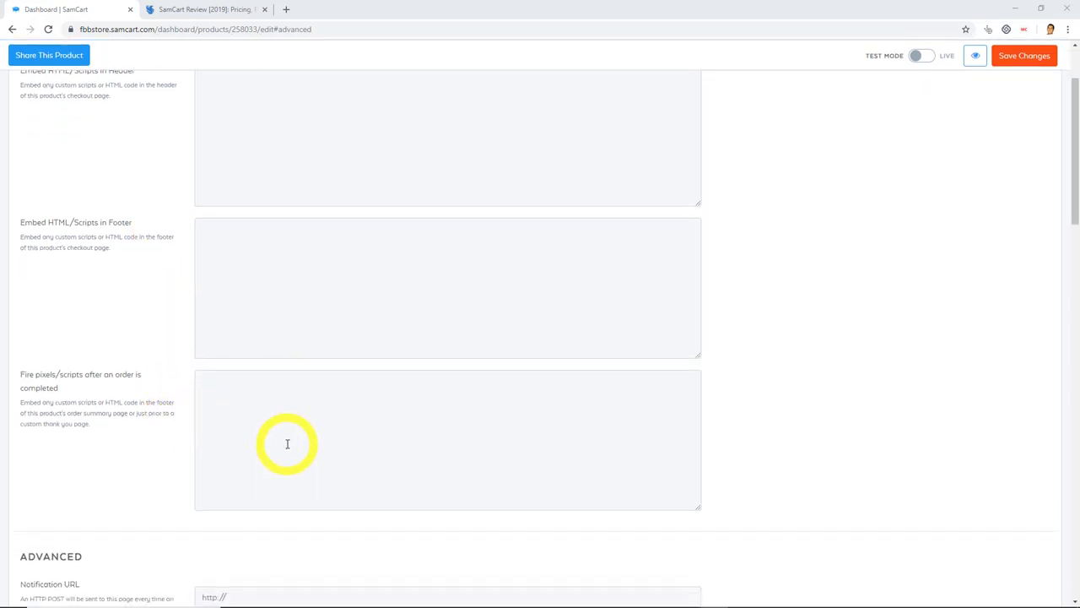
scroll(287, 443, "down", 1)
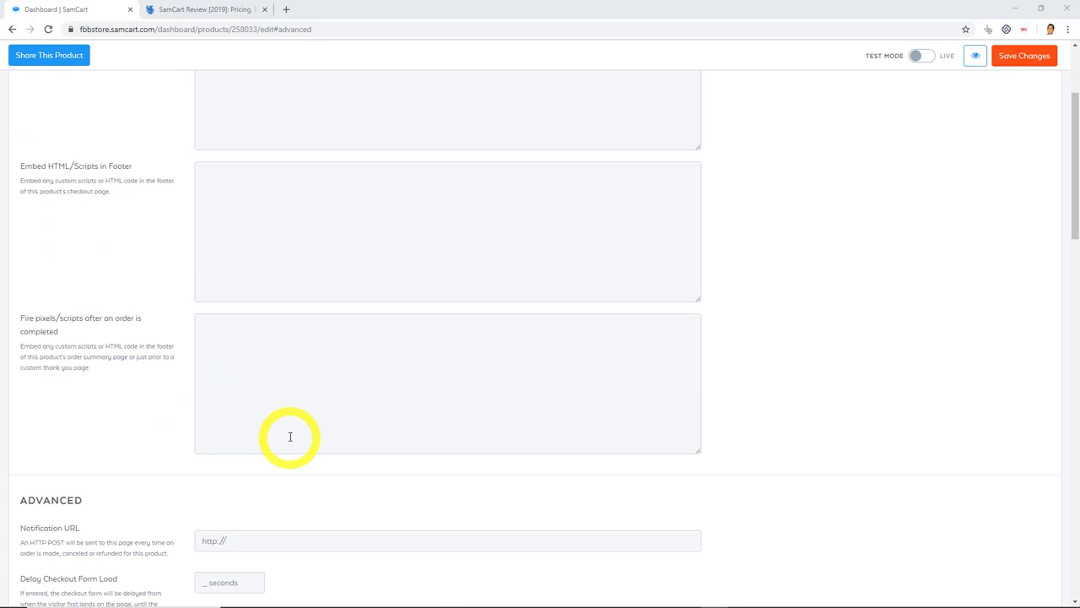
scroll(287, 443, "up", 2)
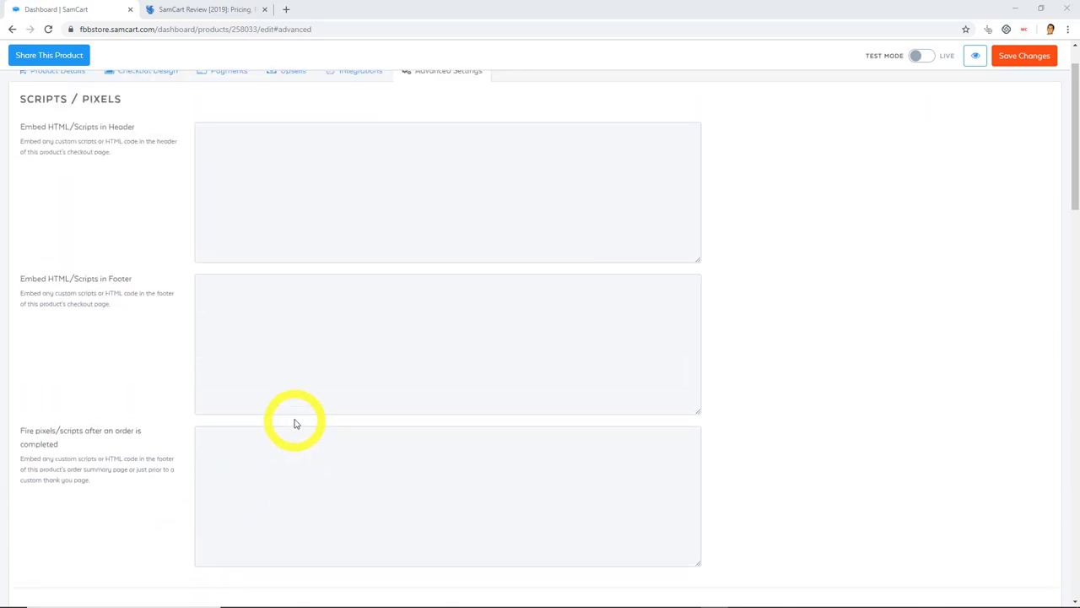
scroll(304, 385, "down", 1)
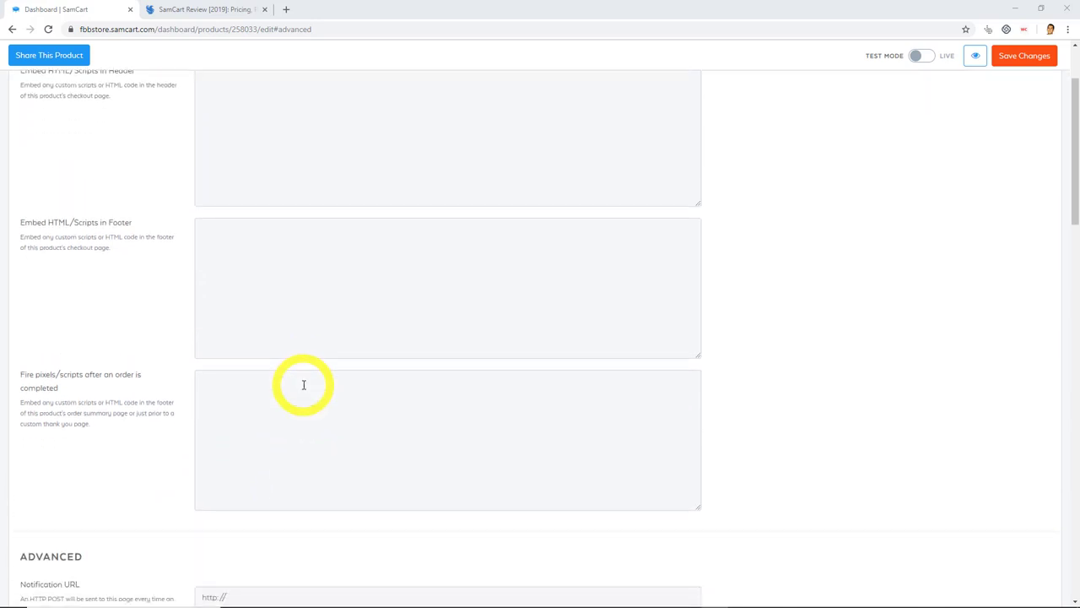
scroll(304, 385, "down", 3)
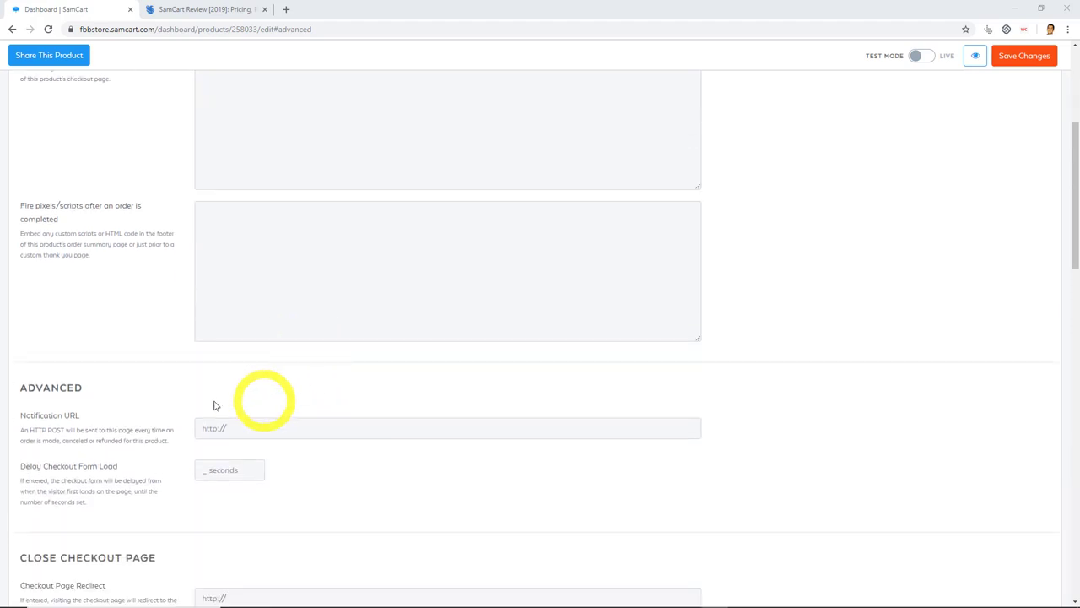
scroll(108, 392, "down", 3)
scroll(132, 256, "down", 3)
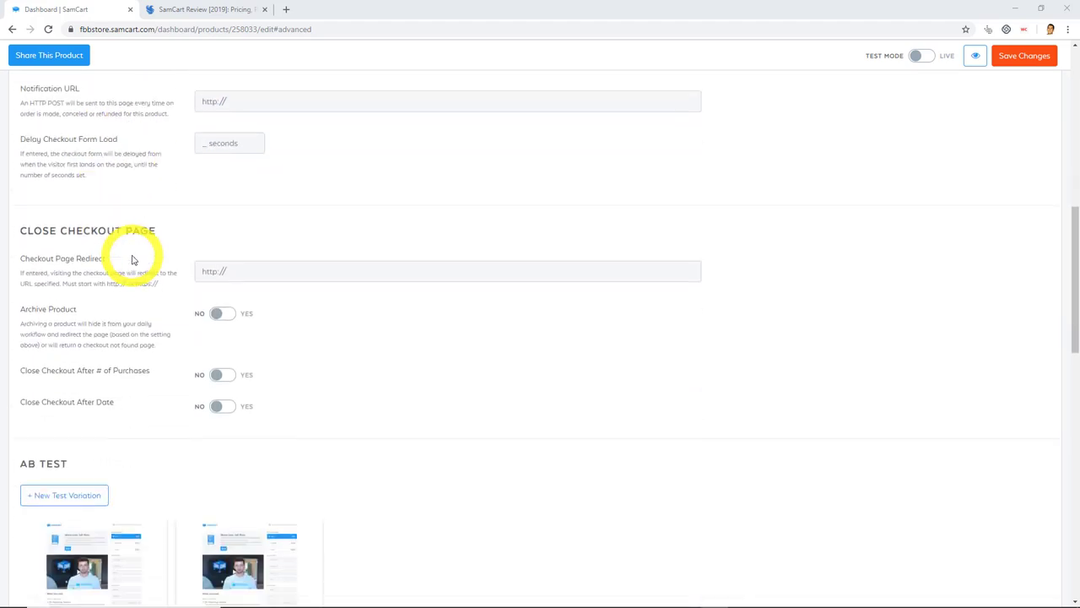
scroll(130, 262, "down", 2)
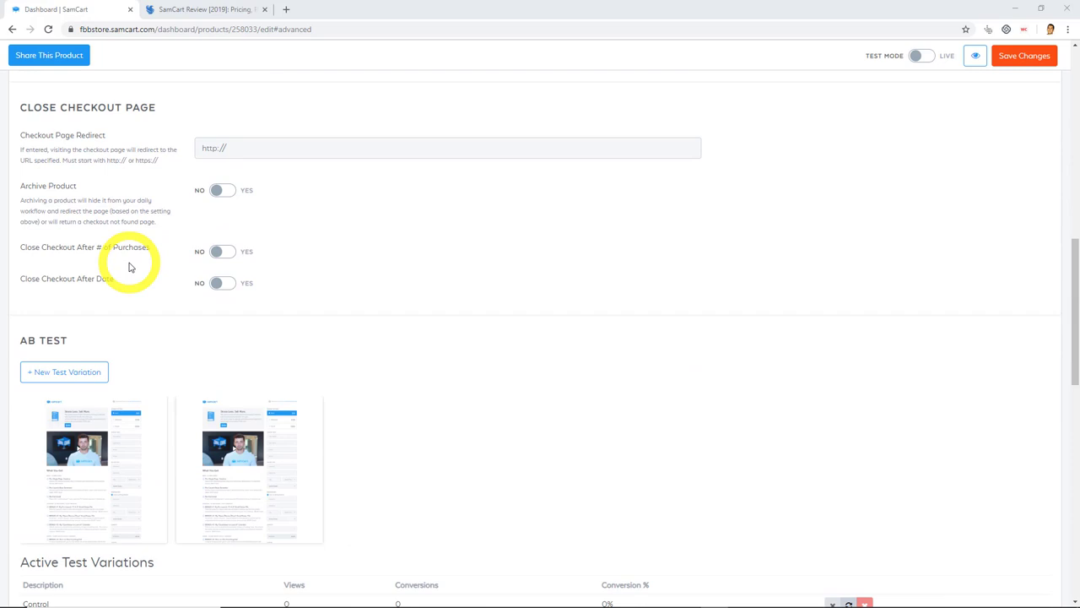
scroll(189, 377, "down", 2)
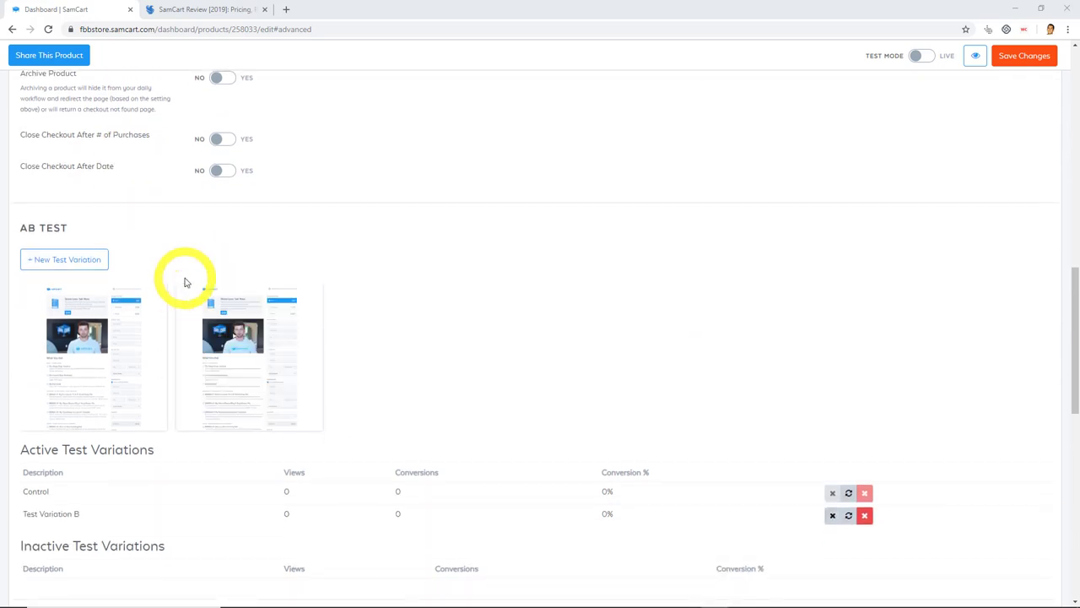
scroll(174, 313, "down", 1)
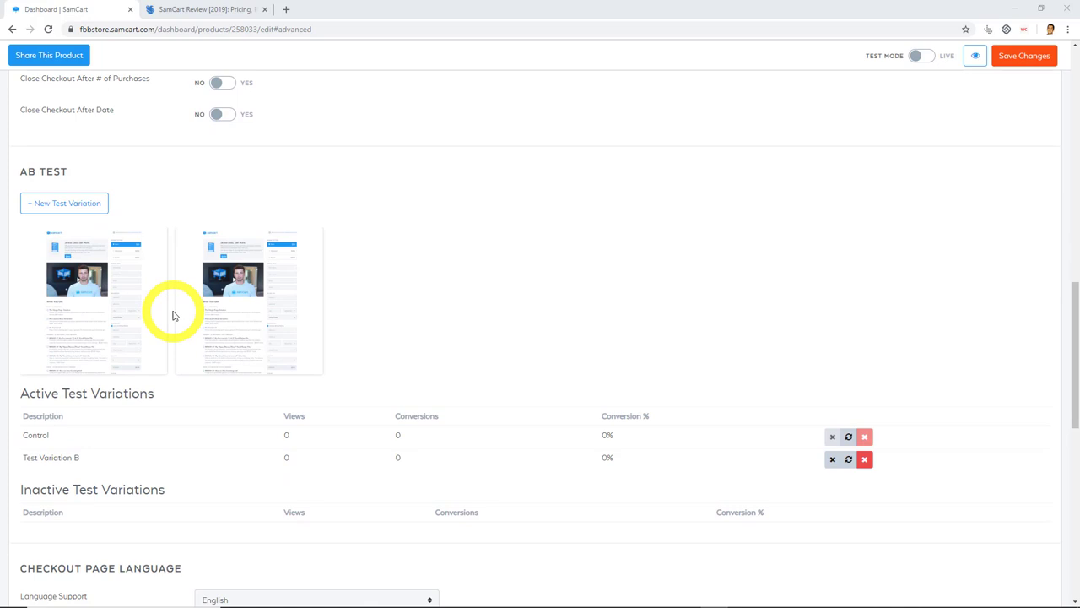
left_click(78, 209)
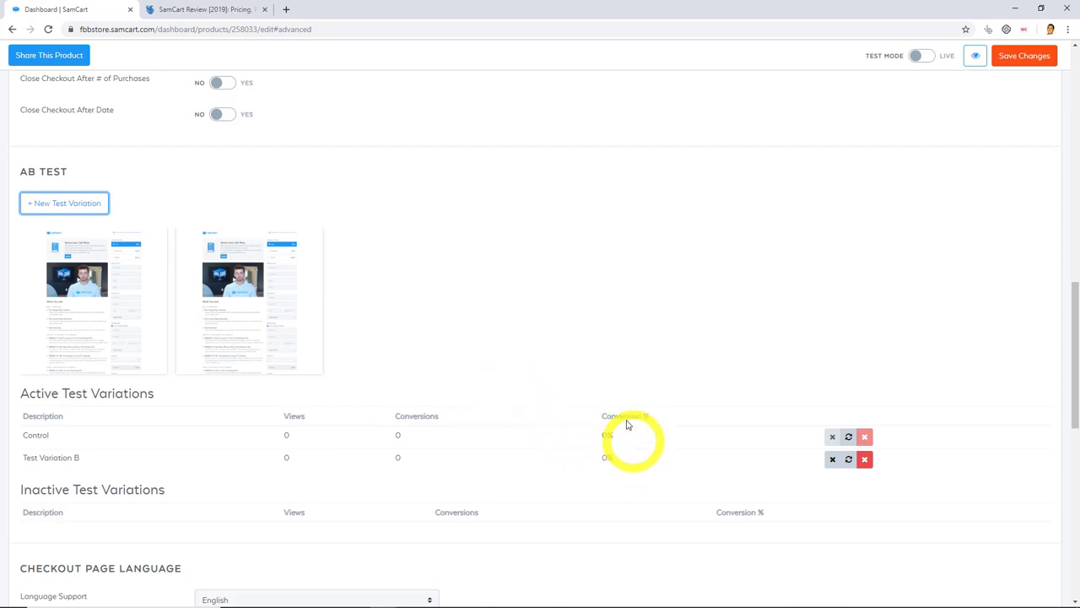
scroll(628, 422, "down", 2)
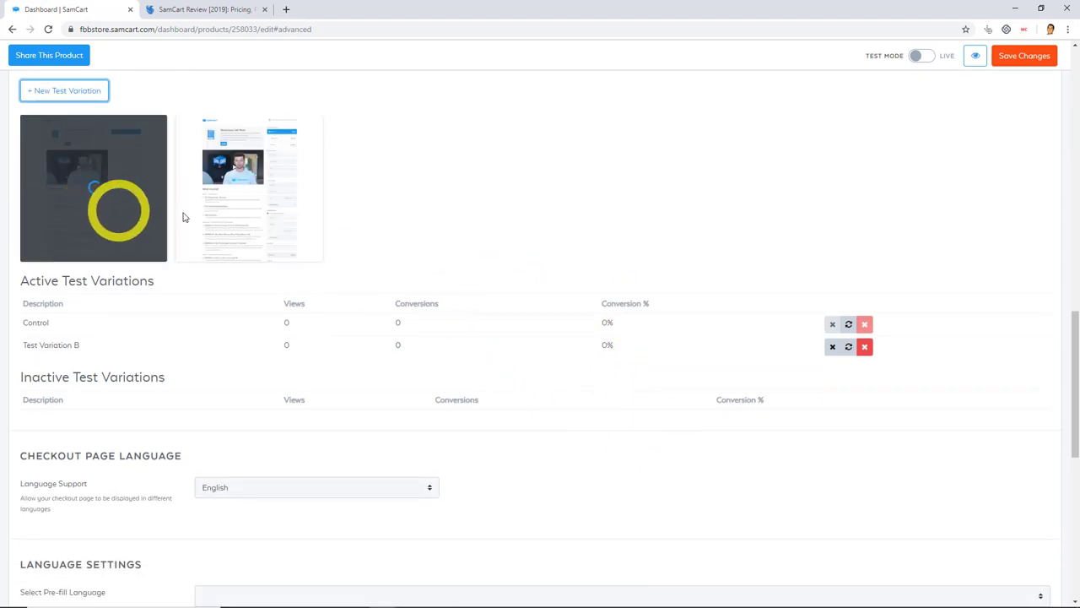
scroll(169, 428, "up", 2)
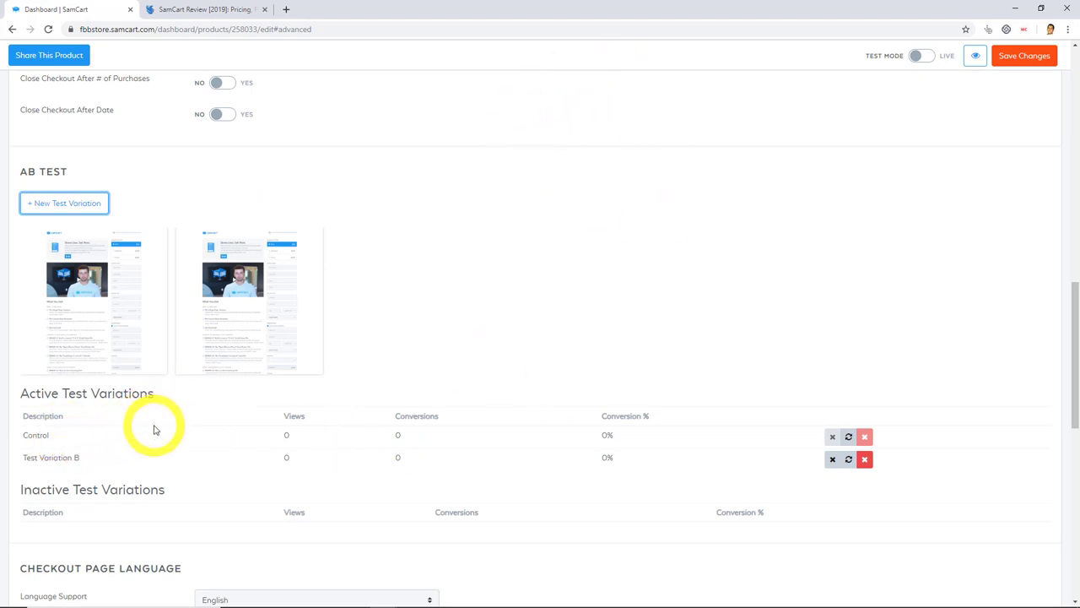
mouse_move(225, 306)
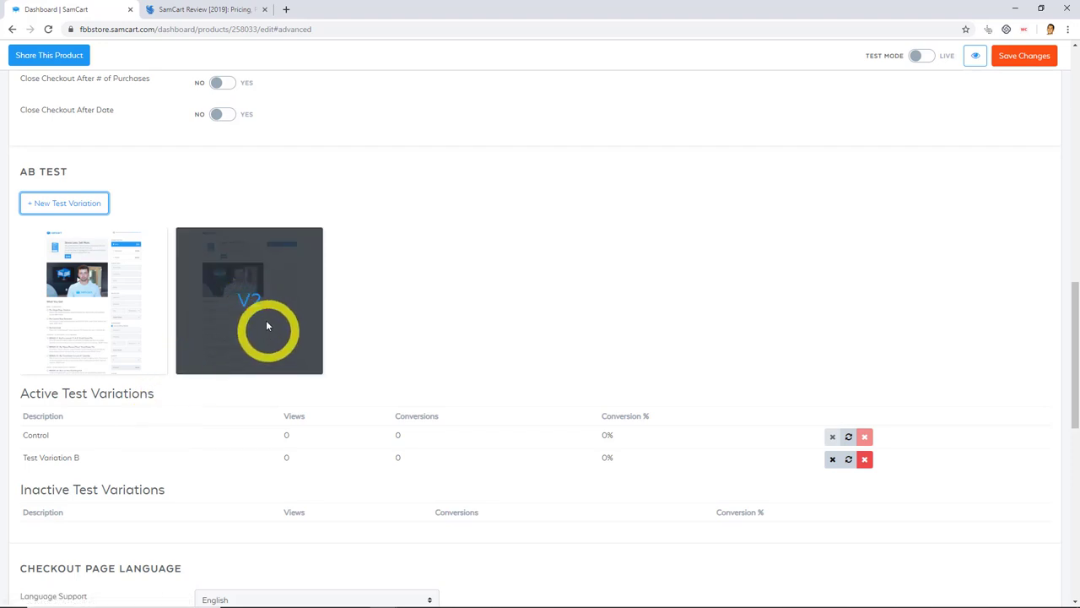
Step: Open the second variation's Product Details and select its full URL slug
left_click(249, 309)
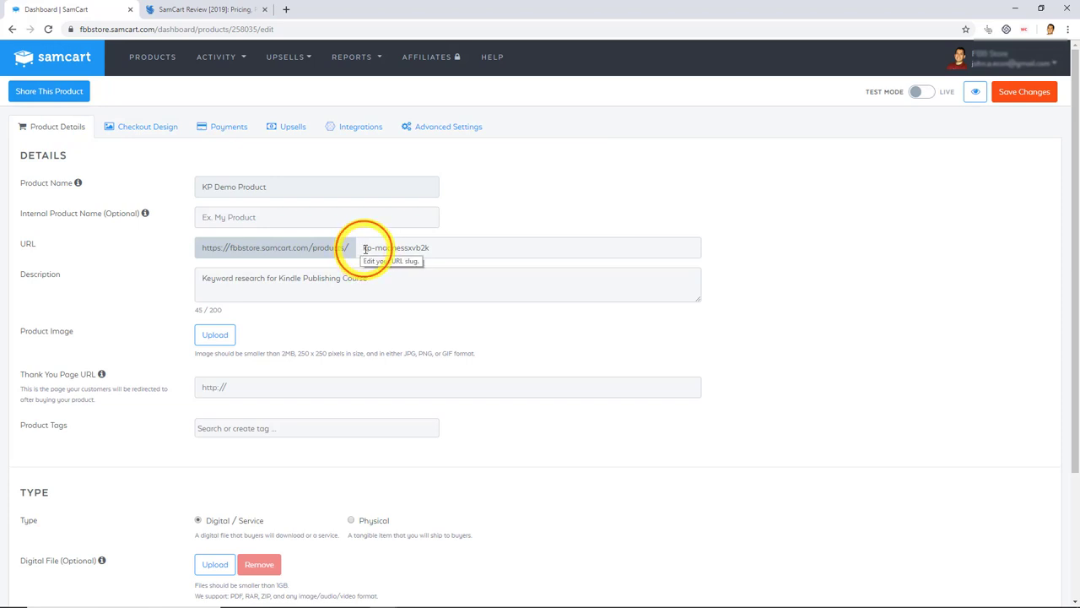
left_click_drag(364, 248, 464, 250)
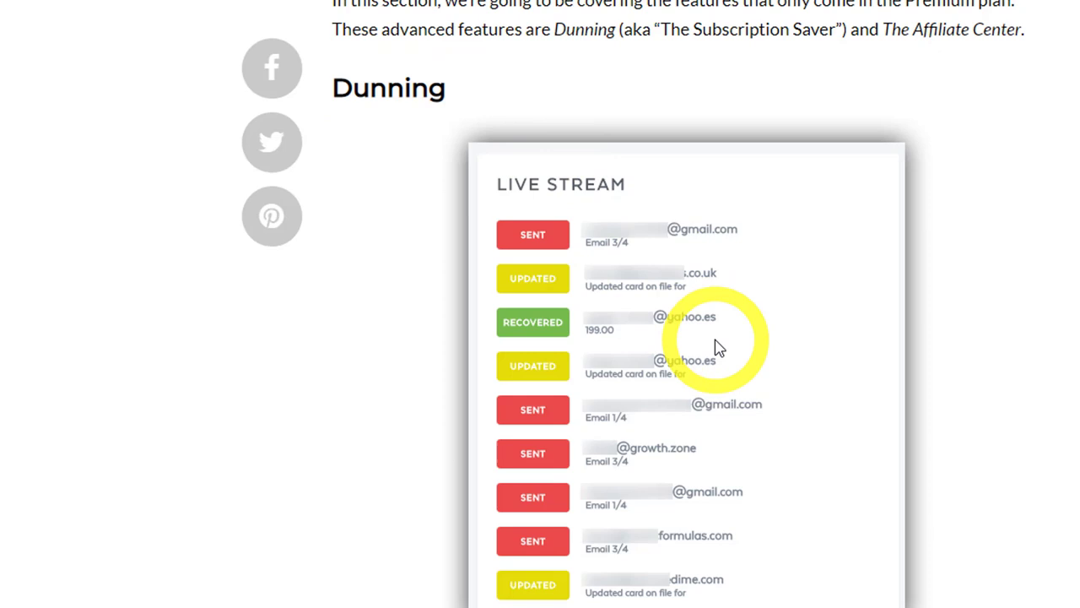
Step: Scroll the review from the Dunning Live Stream past the Dunning Summary to The Affiliate Center
scroll(928, 439, "down", 3)
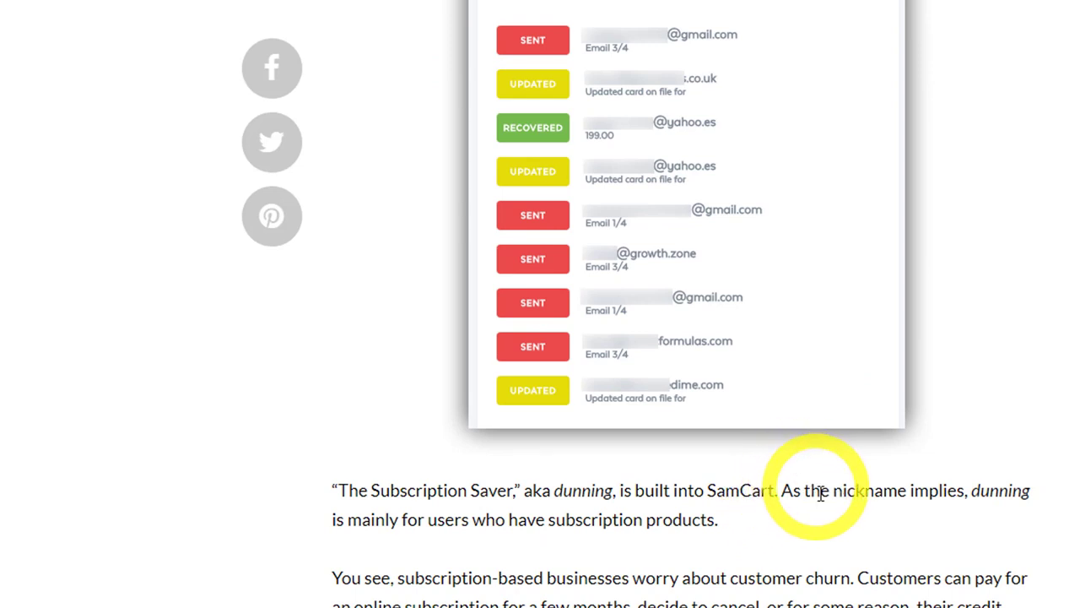
scroll(819, 492, "down", 1)
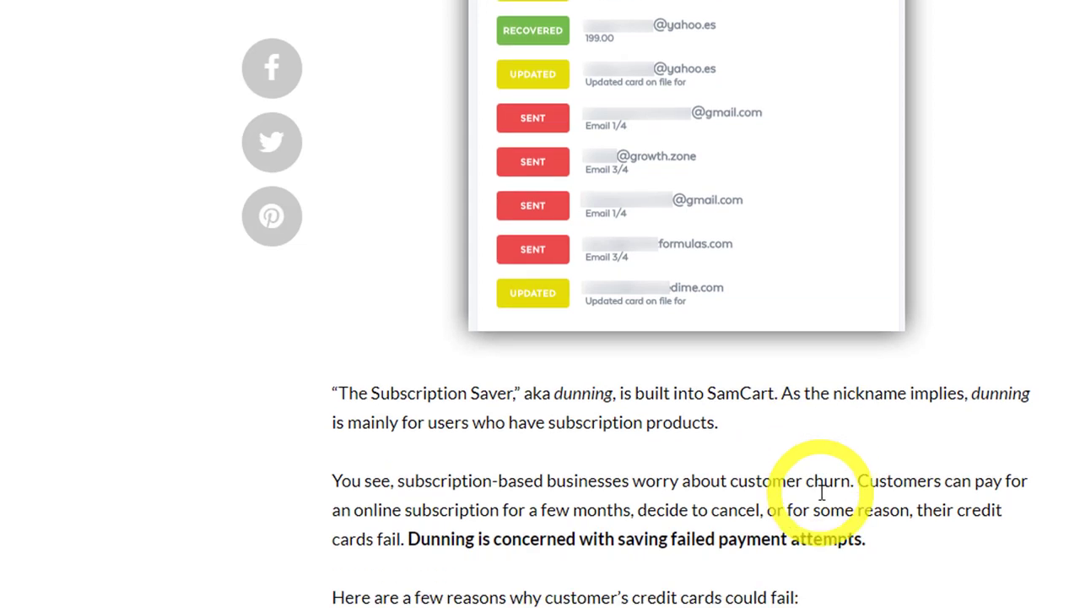
scroll(629, 595, "down", 1)
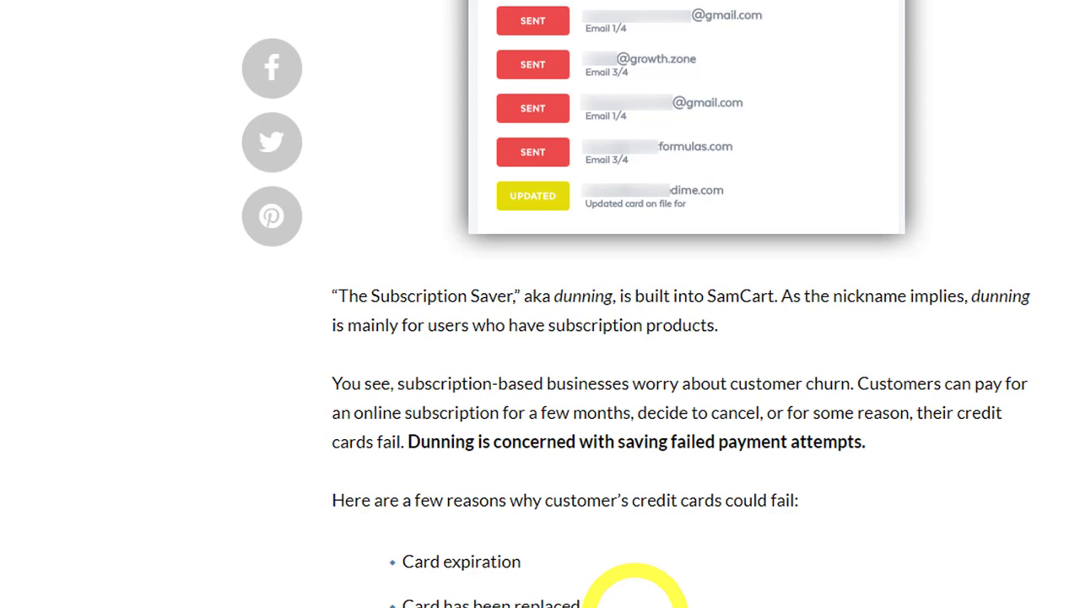
scroll(666, 186, "up", 1)
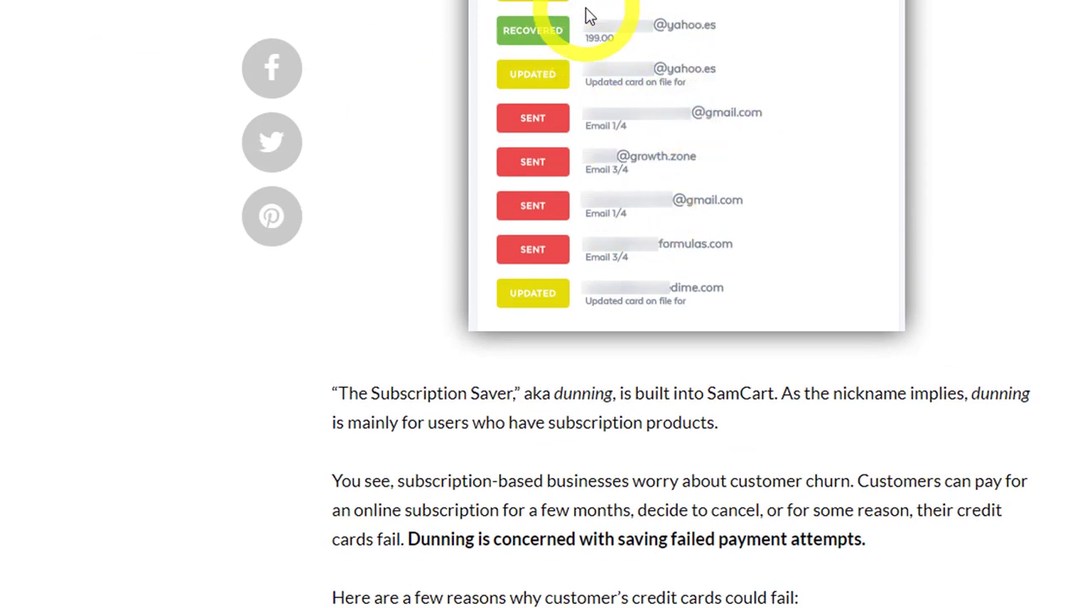
scroll(920, 273, "down", 6)
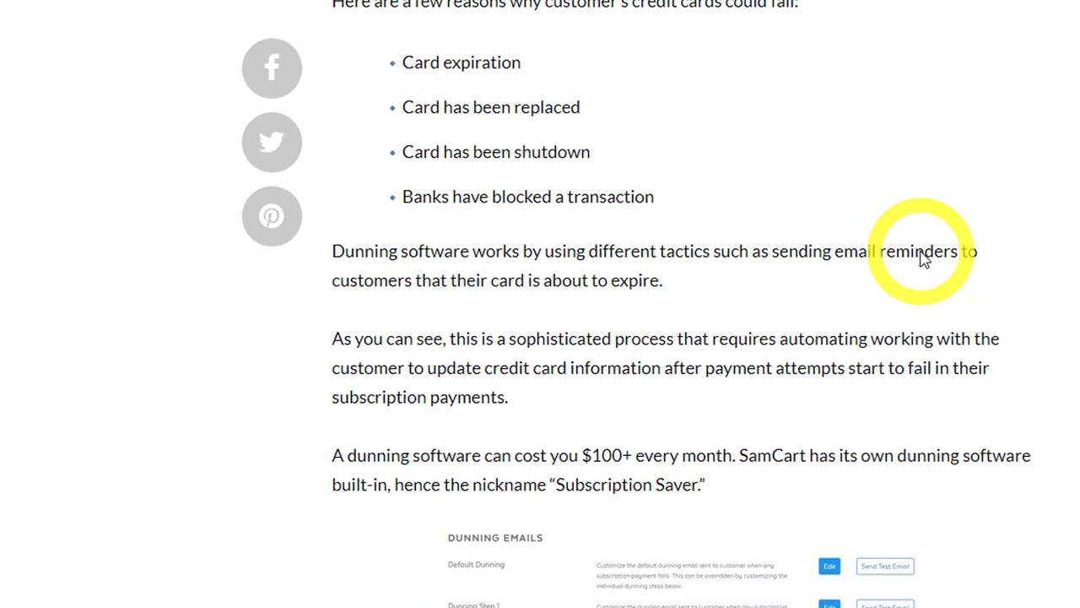
scroll(925, 260, "down", 2)
scroll(633, 465, "down", 1)
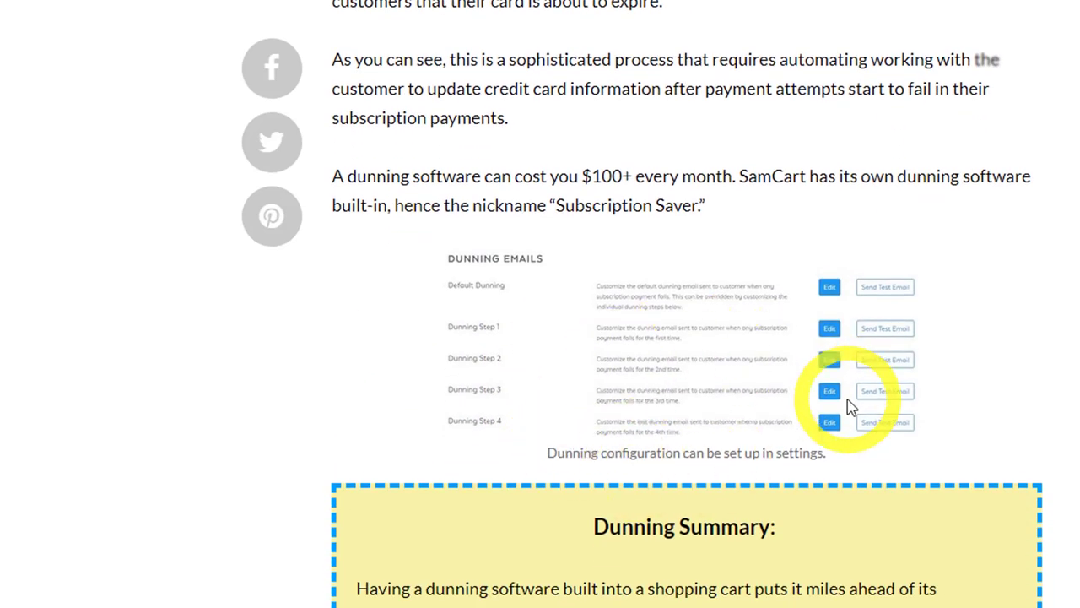
scroll(849, 407, "down", 7)
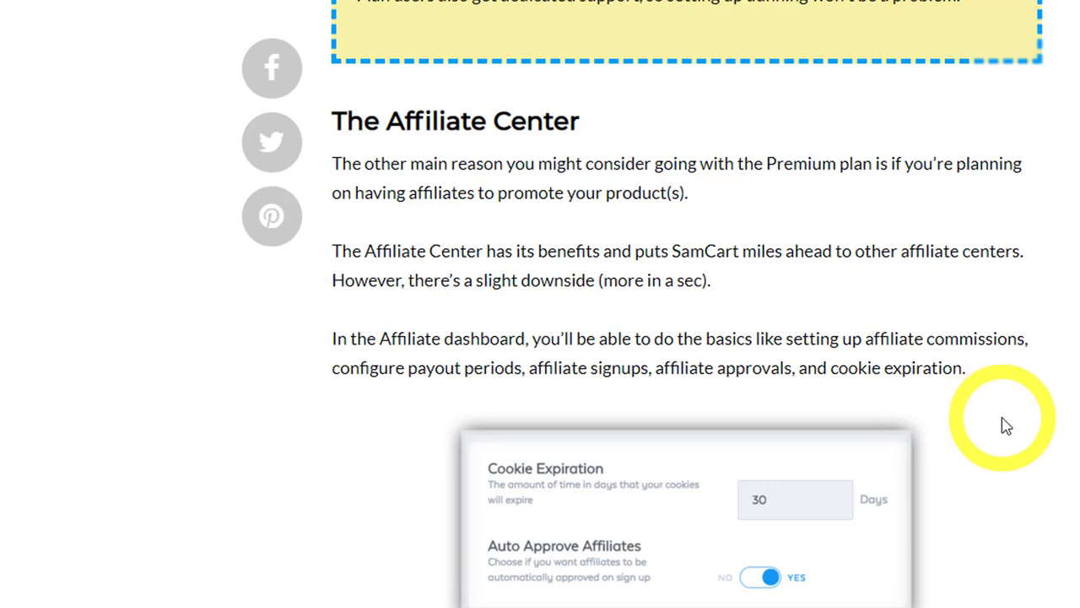
Step: Scroll through The Affiliate Center text and its summary box toward Pros and Cons
scroll(1004, 425, "down", 2)
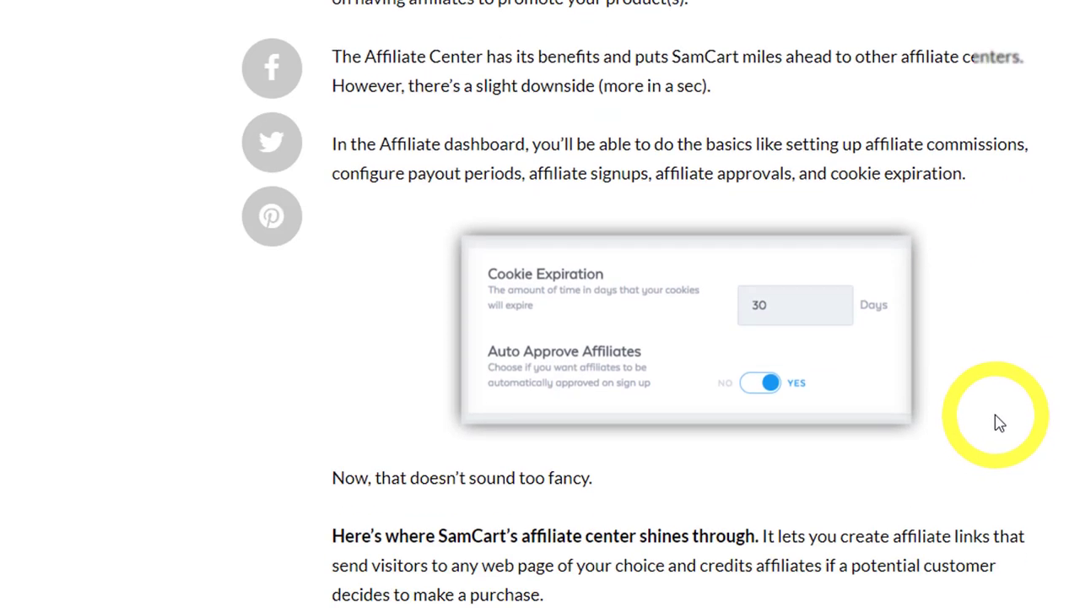
scroll(987, 379, "down", 4)
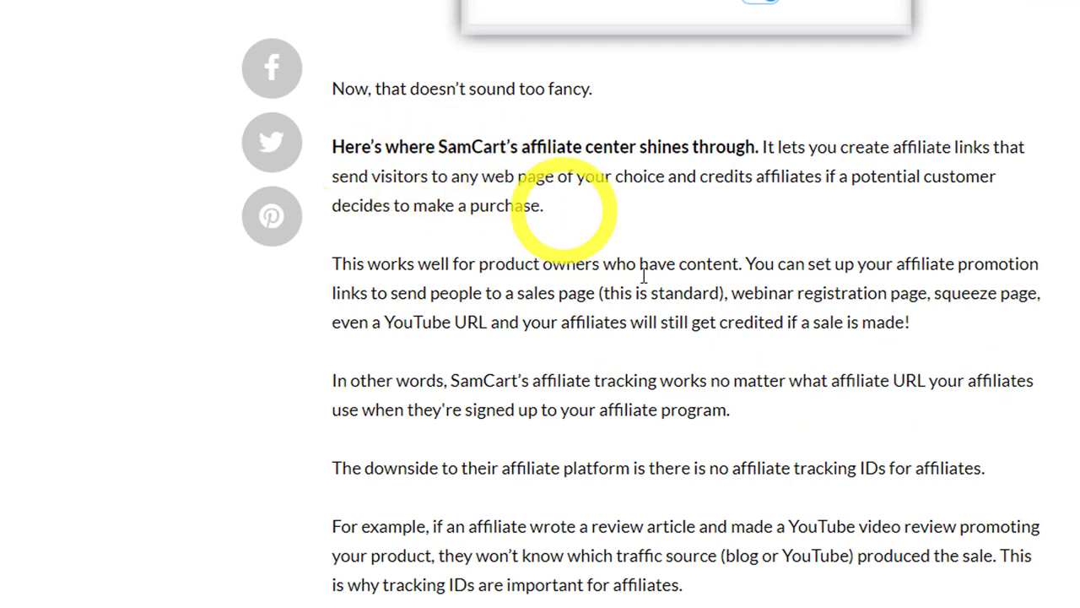
scroll(644, 274, "down", 3)
scroll(532, 273, "down", 3)
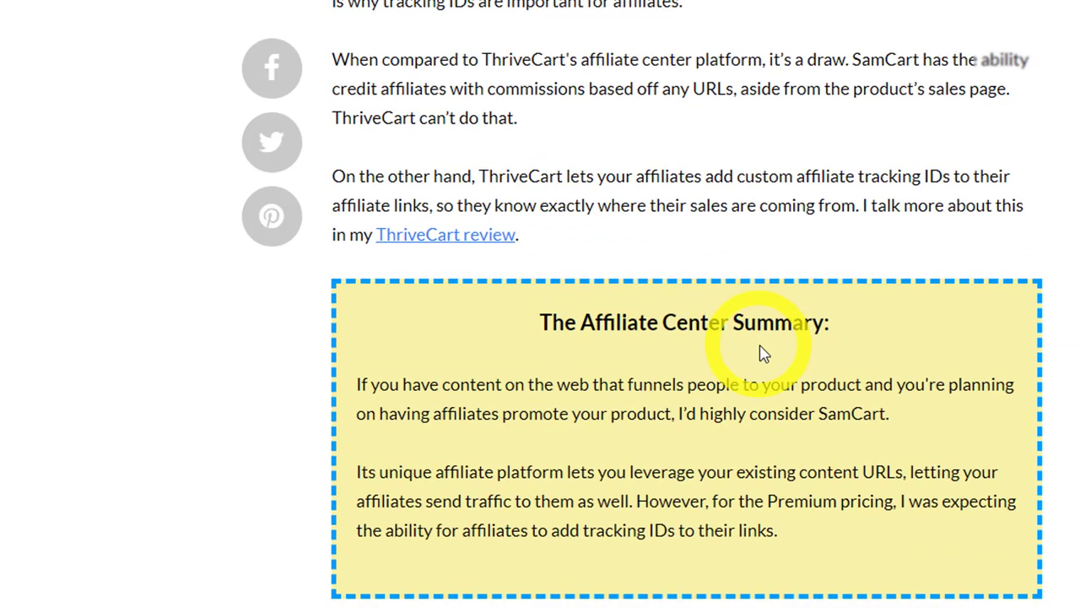
scroll(865, 498, "up", 5)
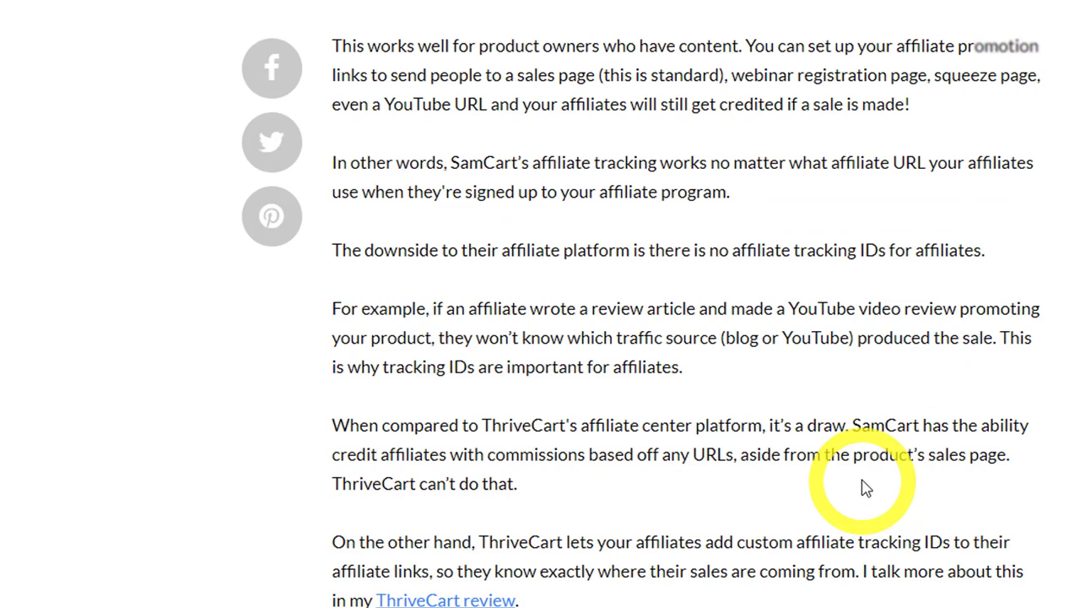
scroll(687, 434, "down", 2)
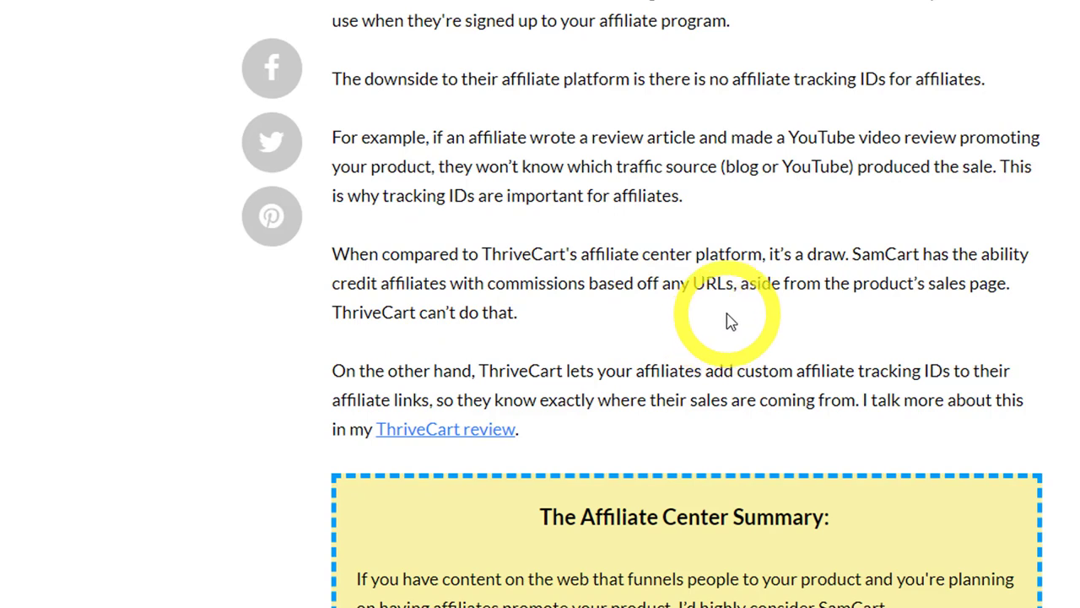
scroll(730, 322, "down", 1)
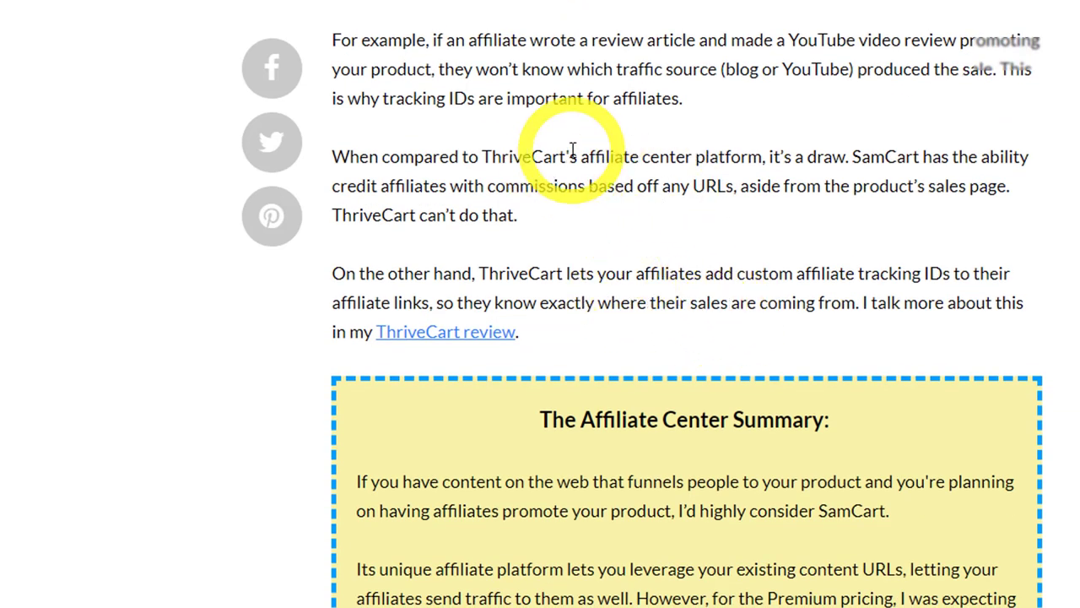
scroll(638, 261, "down", 5)
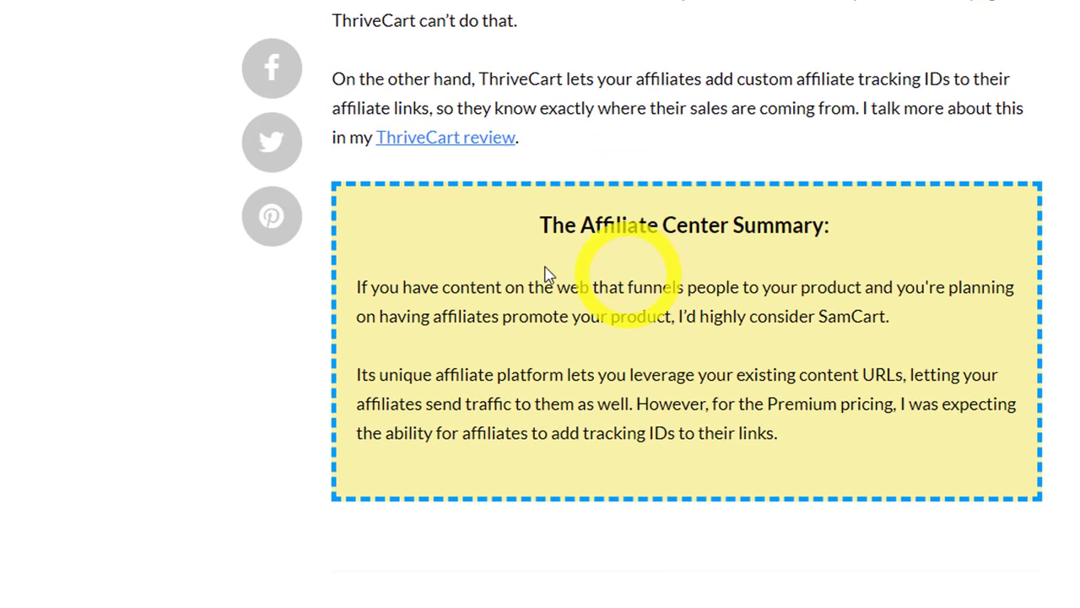
Step: Scroll past the SamCart Pricing cards to the 'Is SamCart the Right Choice for You?' section
scroll(781, 273, "down", 13)
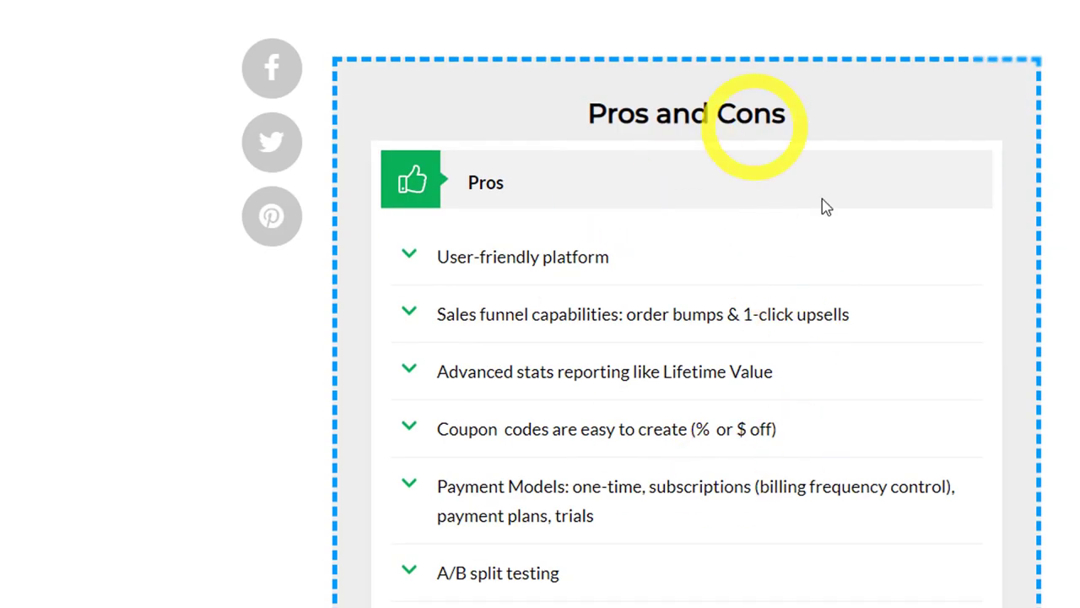
scroll(740, 282, "down", 8)
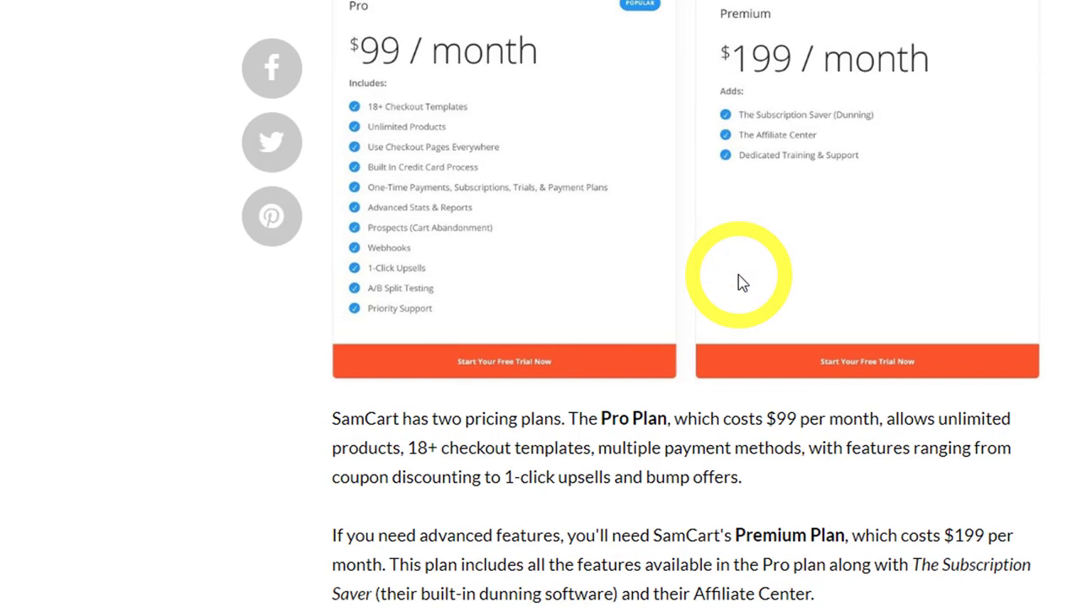
scroll(584, 212, "down", 5)
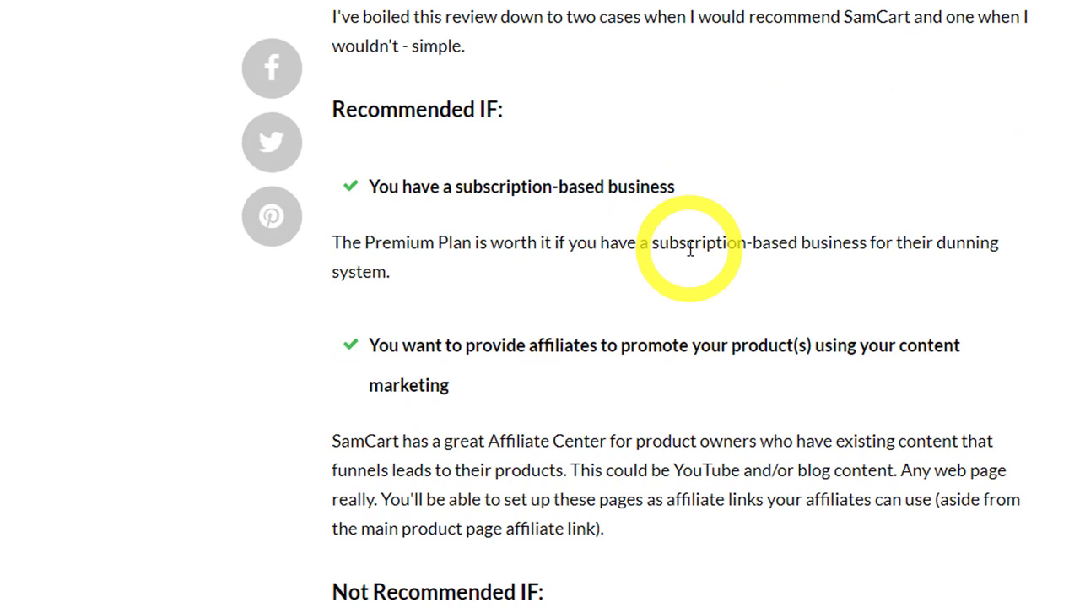
scroll(398, 90, "up", 2)
scroll(409, 55, "up", 2)
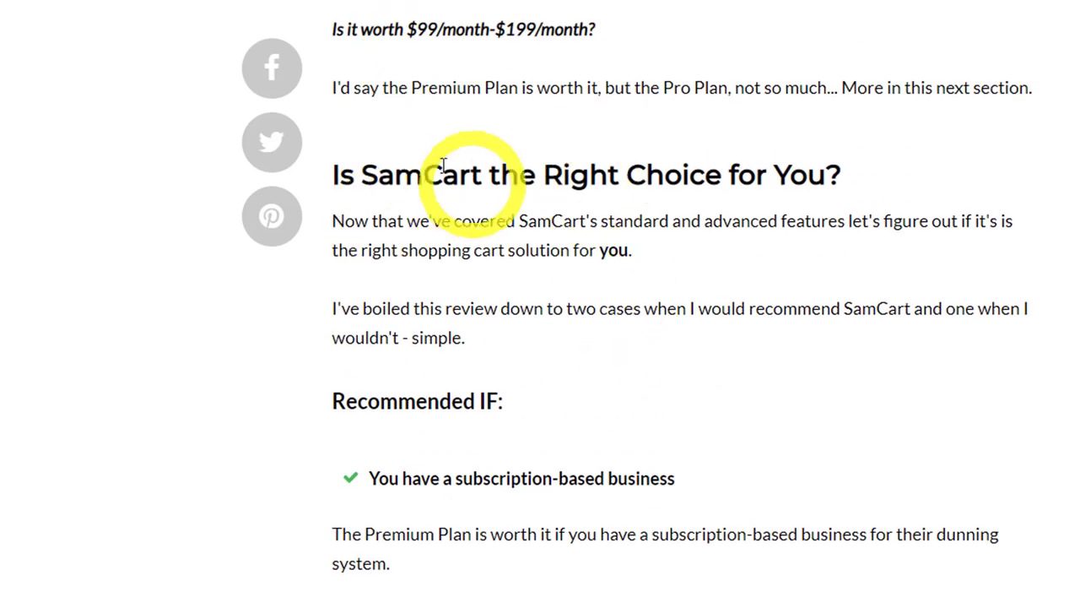